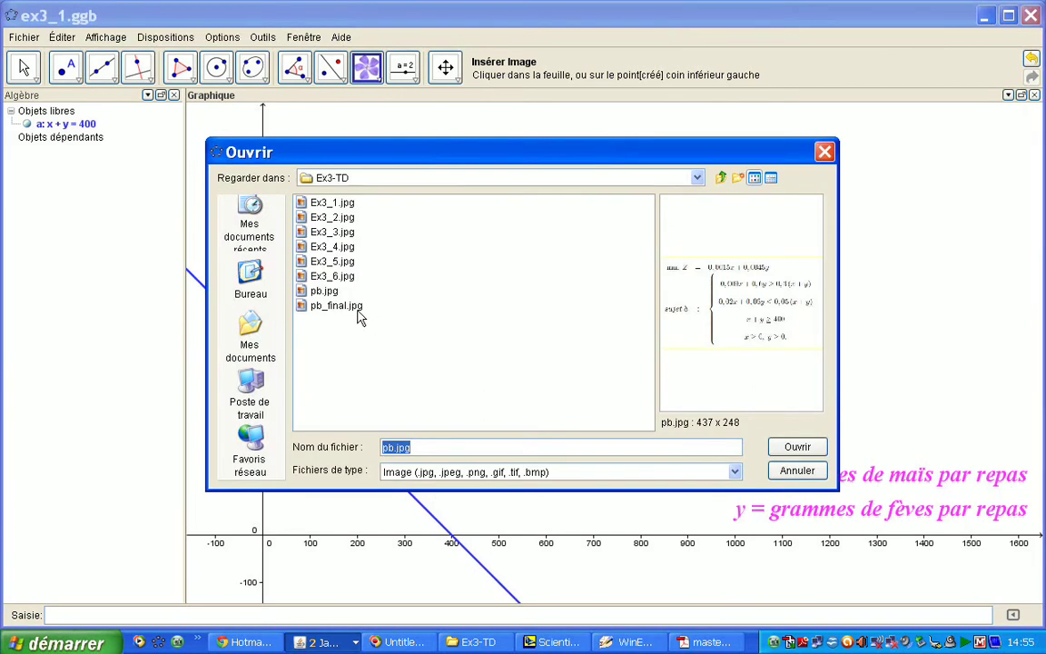
- Insert the image pb_final.jpg into the graphics view and place it just above the magenta definitions of x and y
left_click(797, 447)
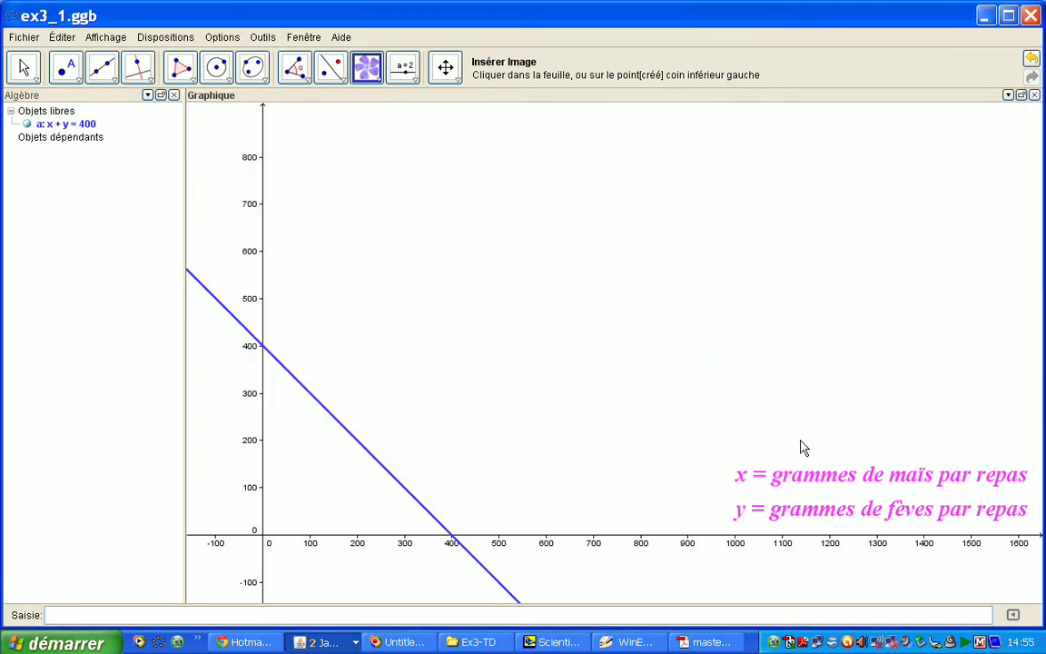
left_click(850, 274)
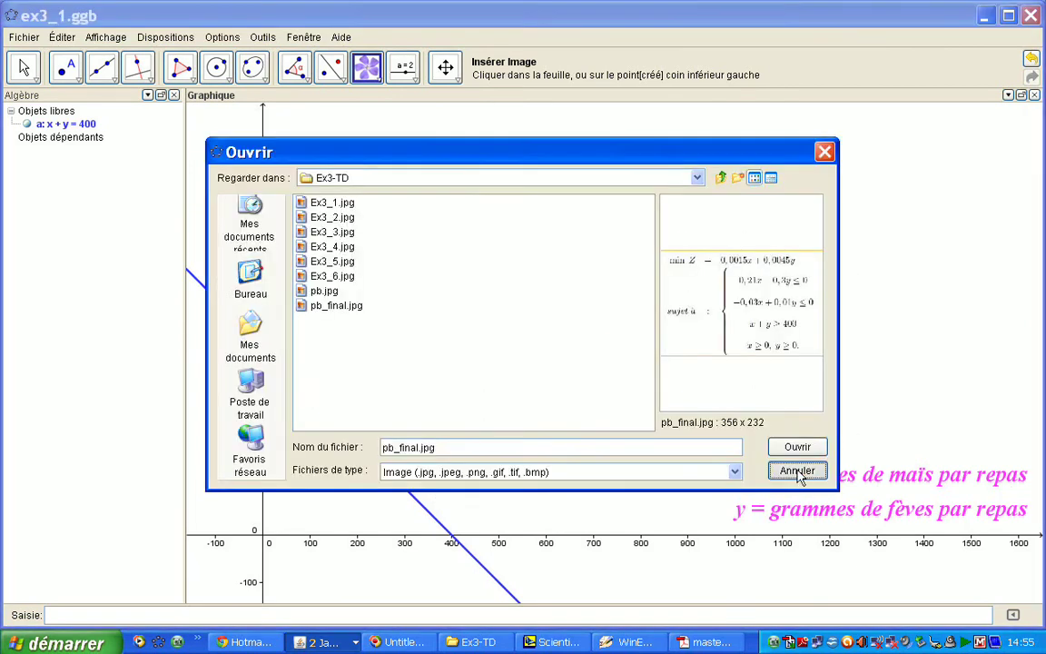
left_click(797, 471)
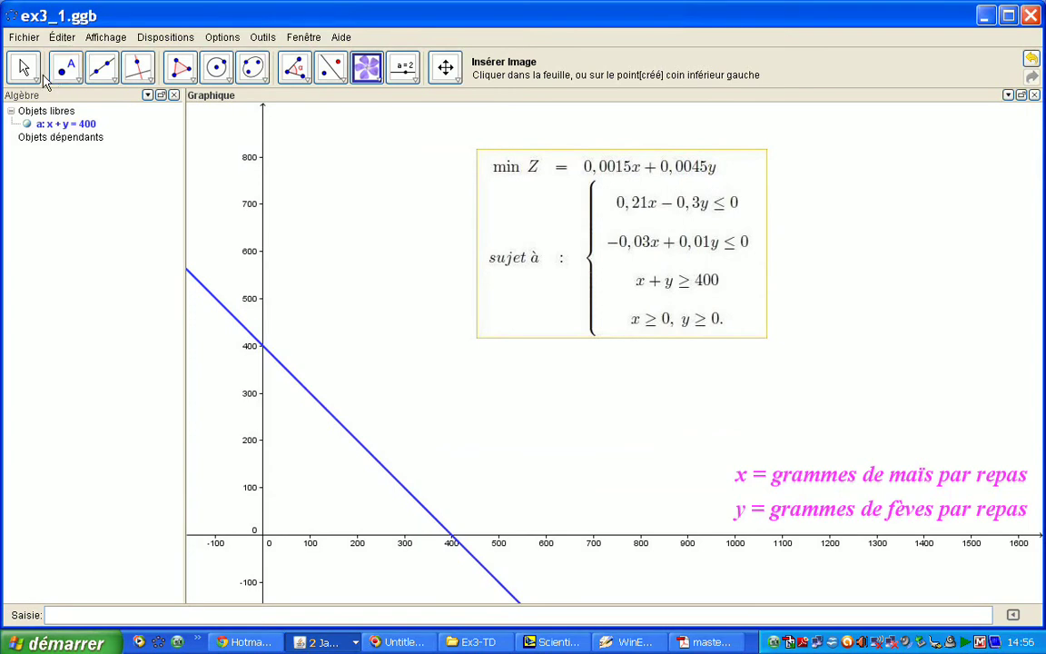
left_click(25, 66)
left_click_drag(601, 224, 874, 323)
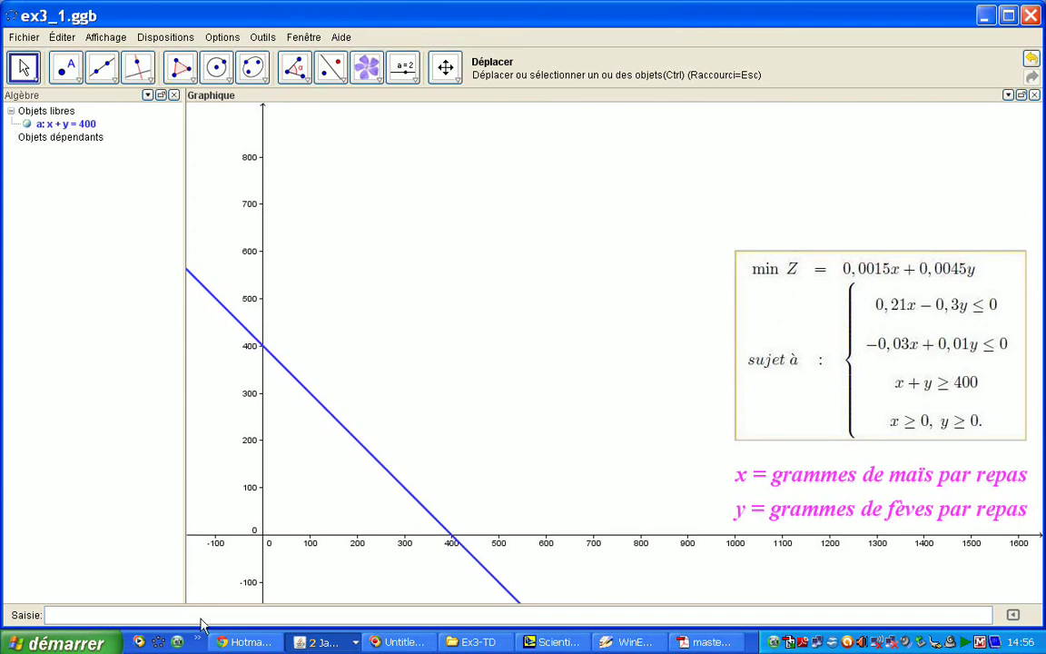
- Add the two boundary lines x = 0 and y = 0
type("x = 0")
key("Return")
type("y = 0")
key("Return")
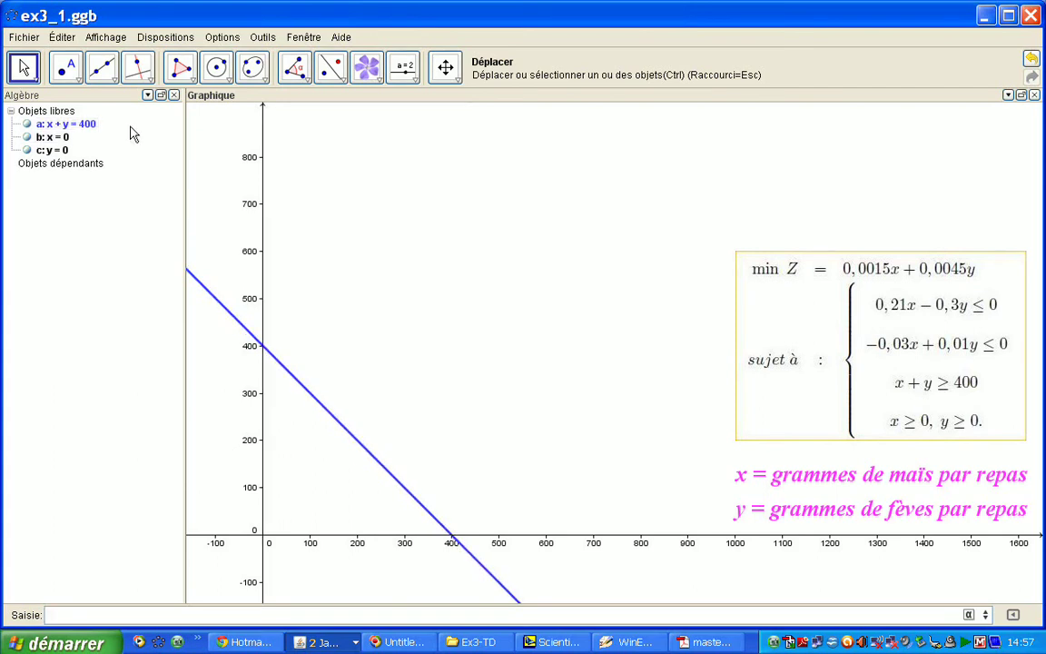
- Create the intersection points of the line x + y = 400 with the lines x = 0 and y = 0
left_click(78, 84)
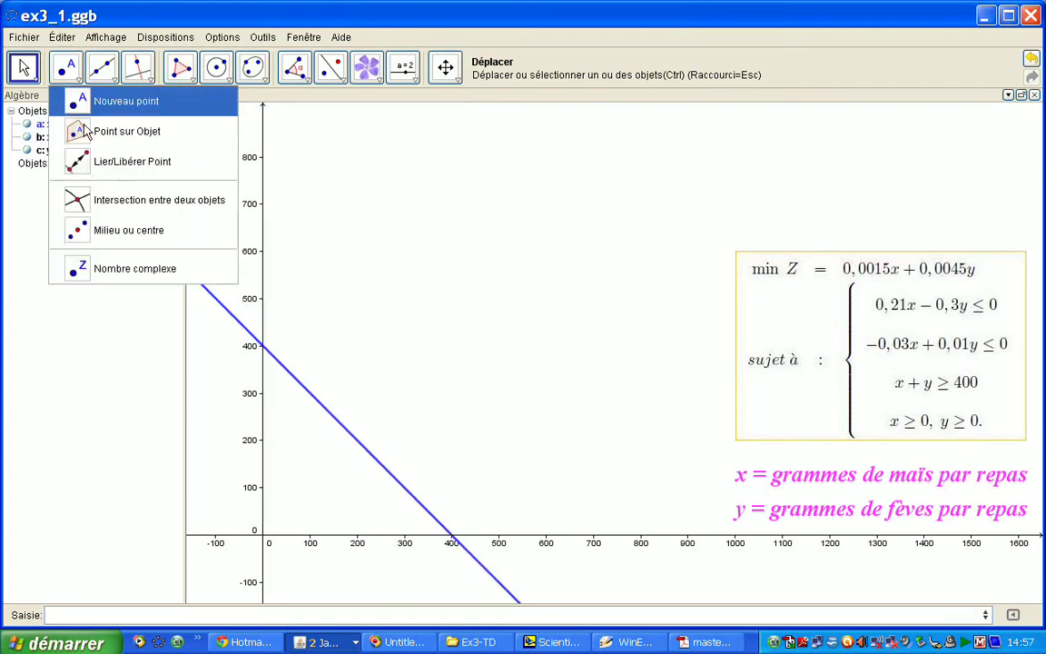
left_click(90, 198)
left_click(80, 127)
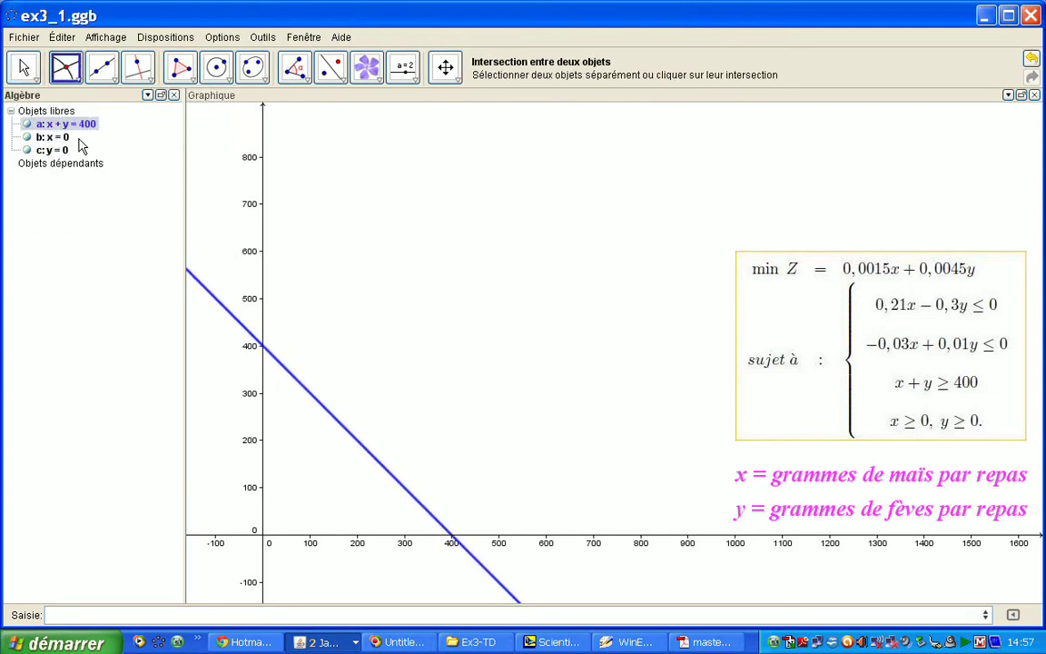
left_click(66, 138)
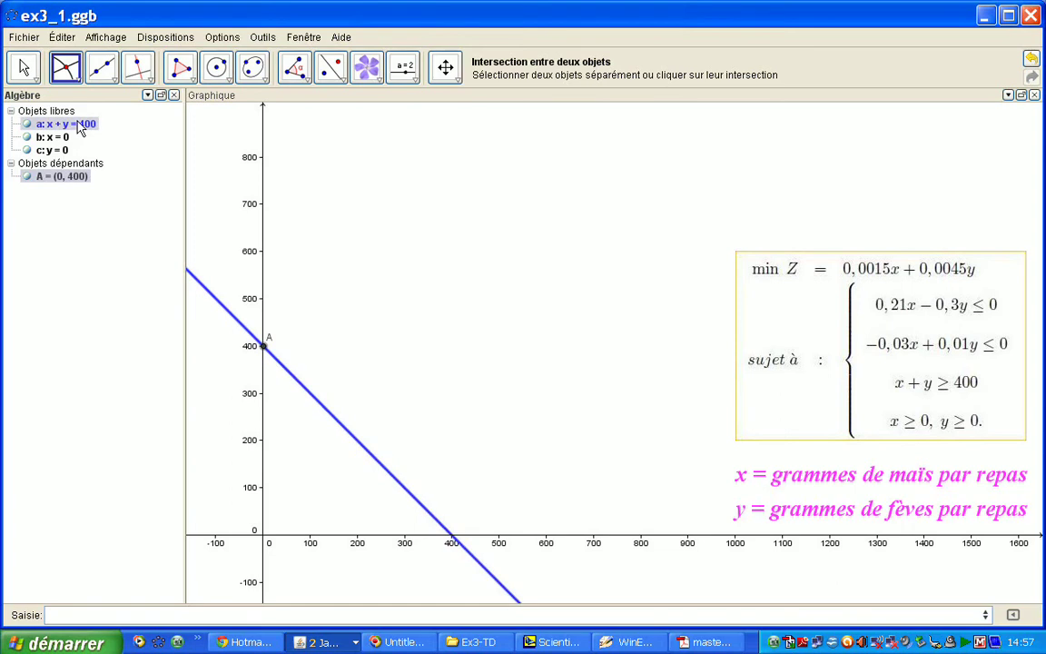
left_click(64, 151)
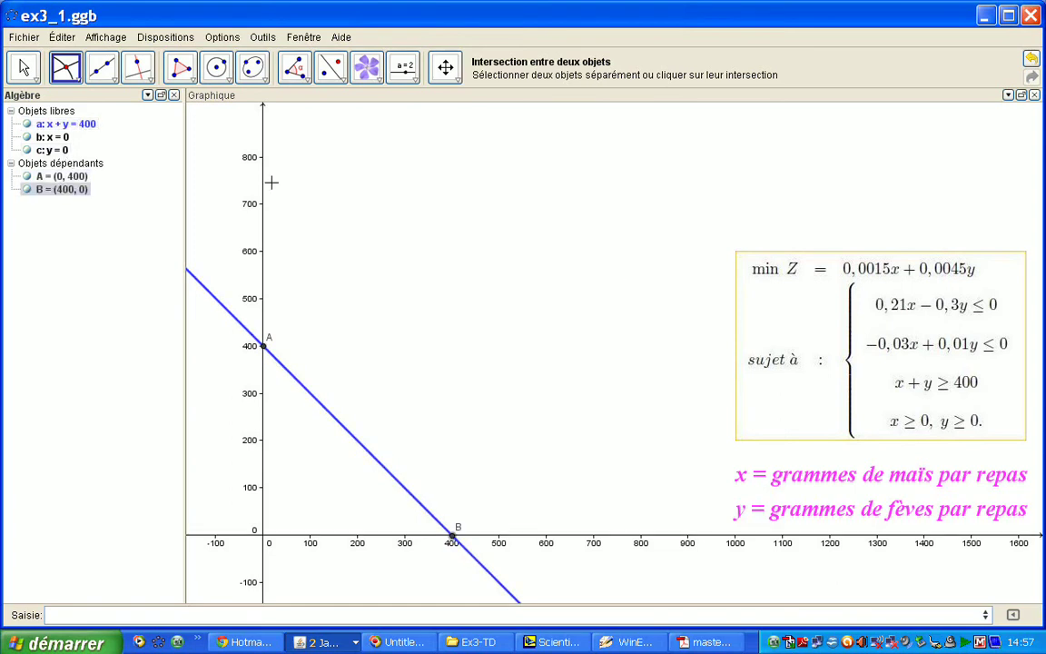
- Draw a polygon over the region above x + y = 400 through A, B, about (1651, 0), (1646, 909) and (0, 900)
left_click(180, 69)
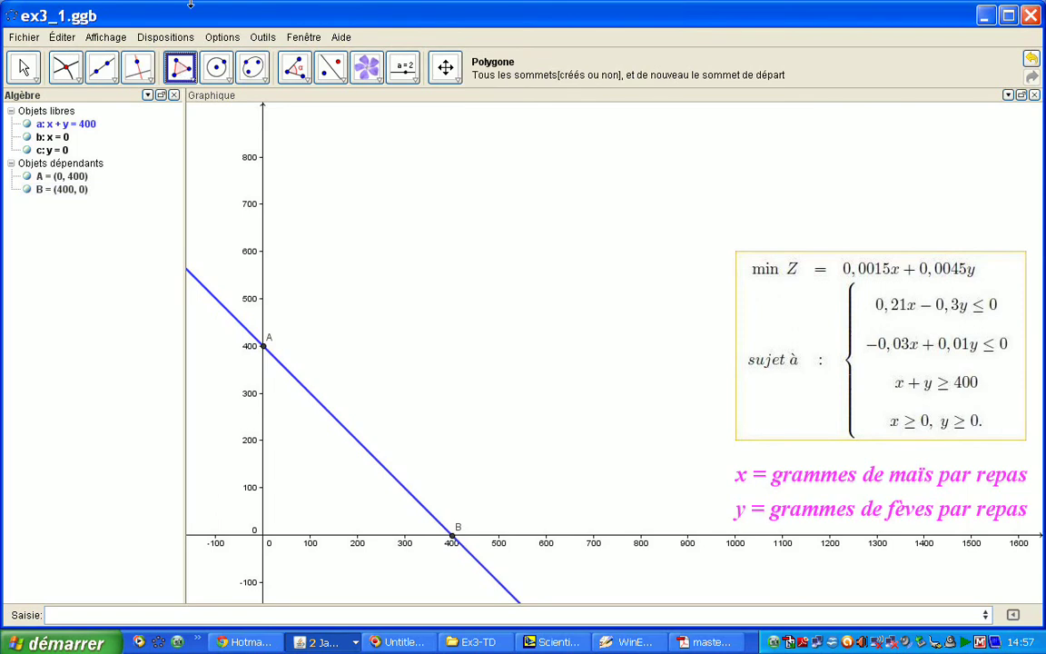
left_click(262, 350)
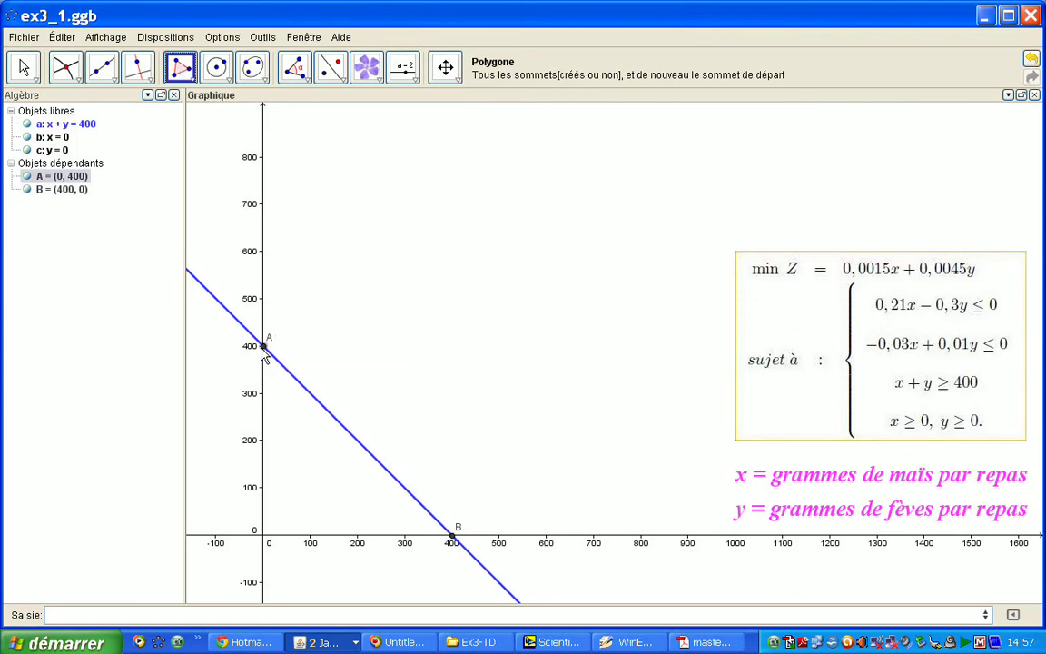
left_click(452, 537)
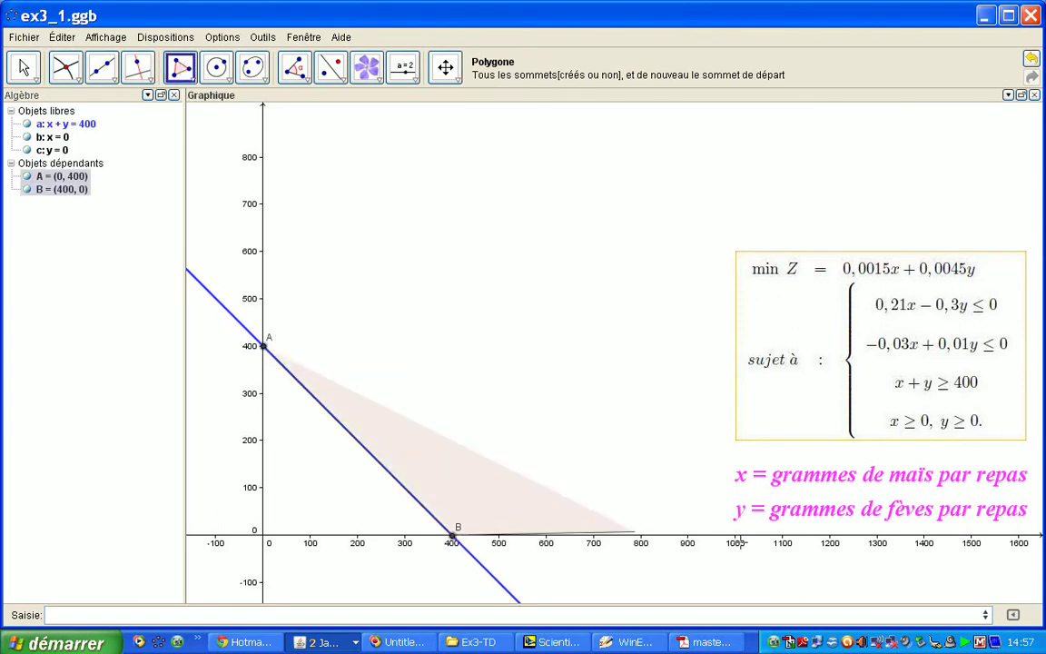
left_click(1040, 534)
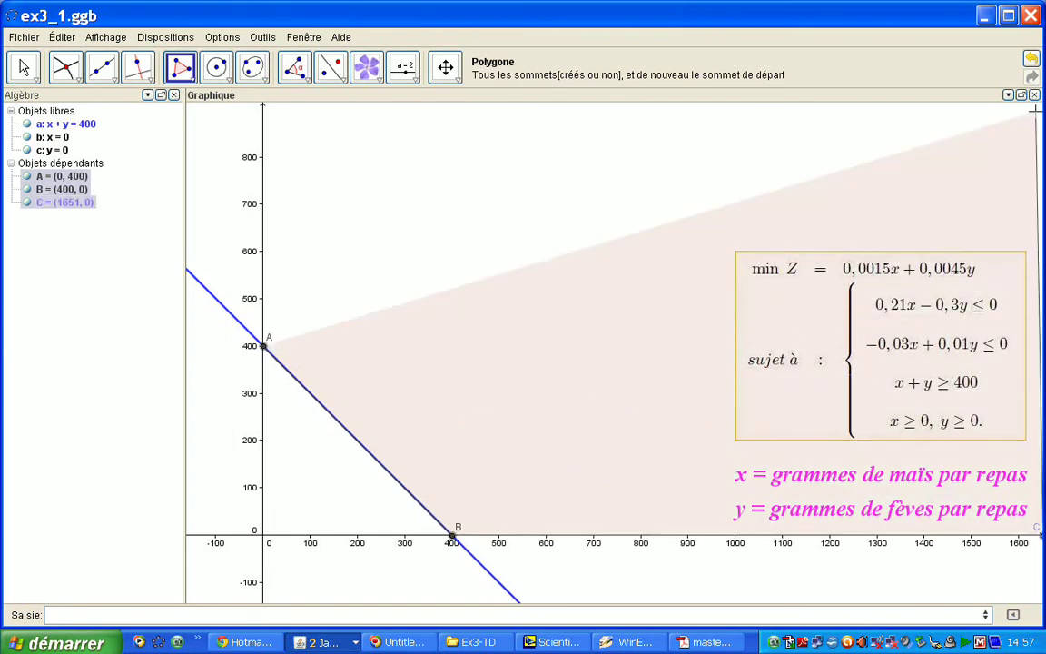
left_click(1038, 109)
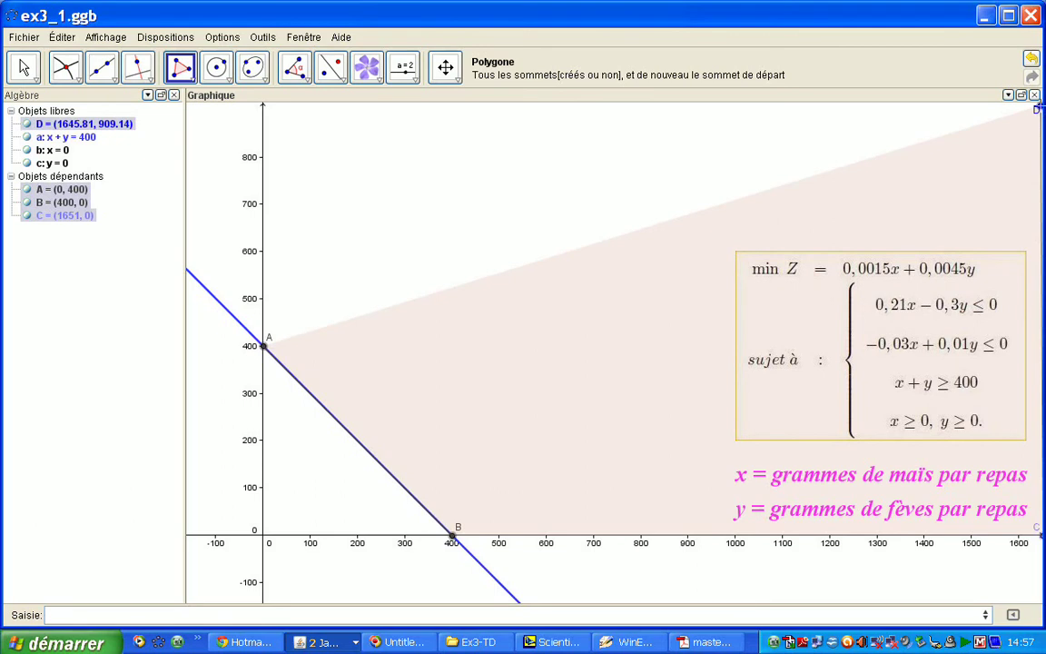
left_click(264, 109)
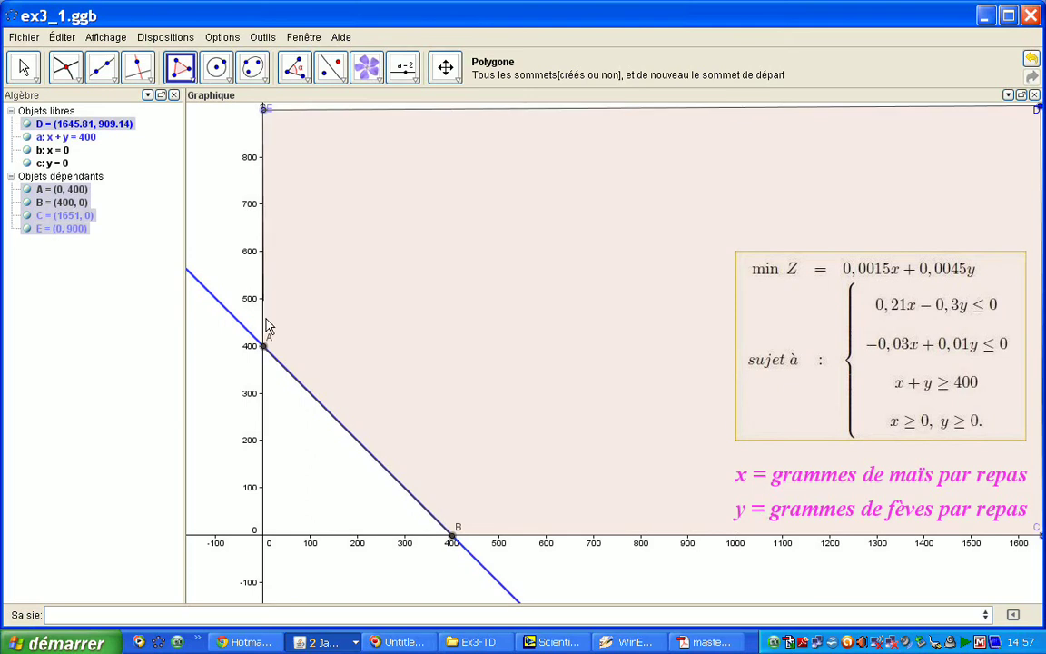
left_click(264, 345)
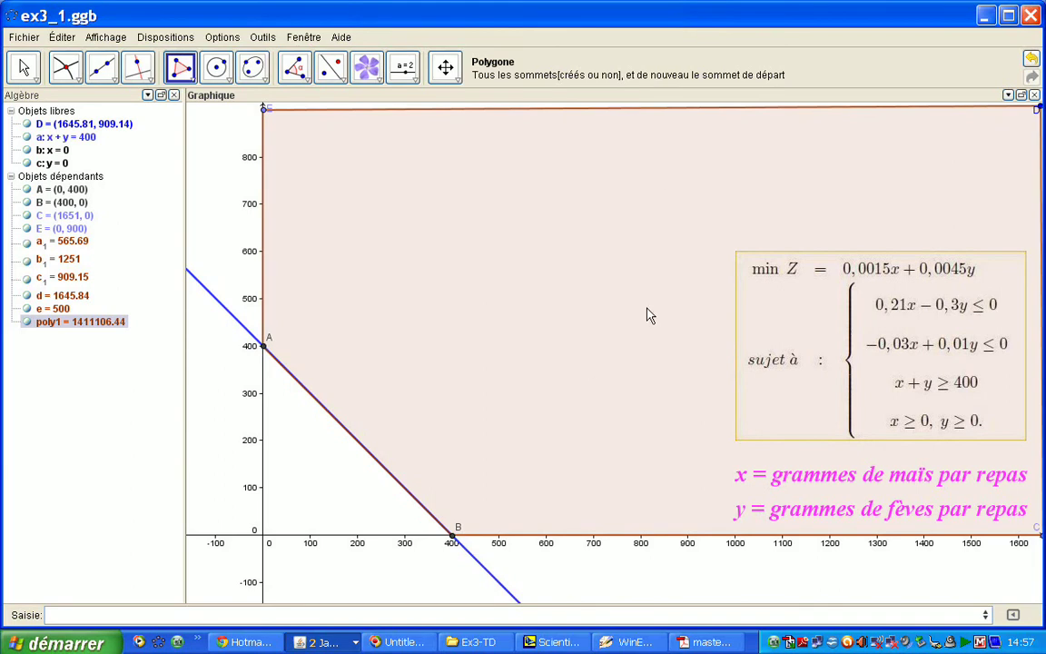
- Set the pentagon's colour to blue (0, 51, 255)
right_click(486, 229)
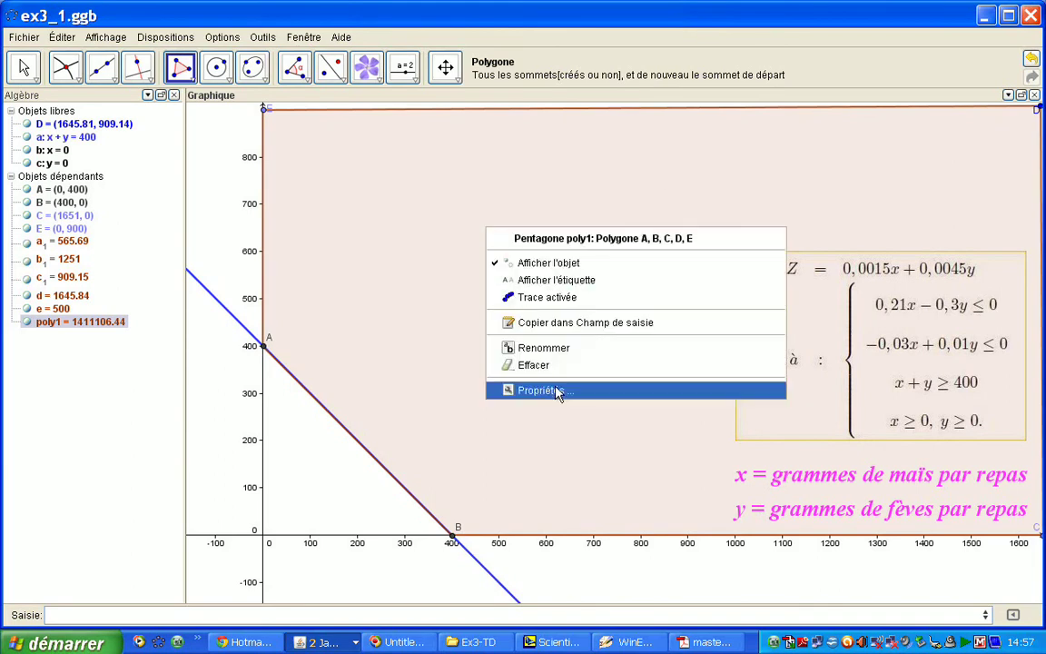
left_click(541, 390)
left_click(462, 164)
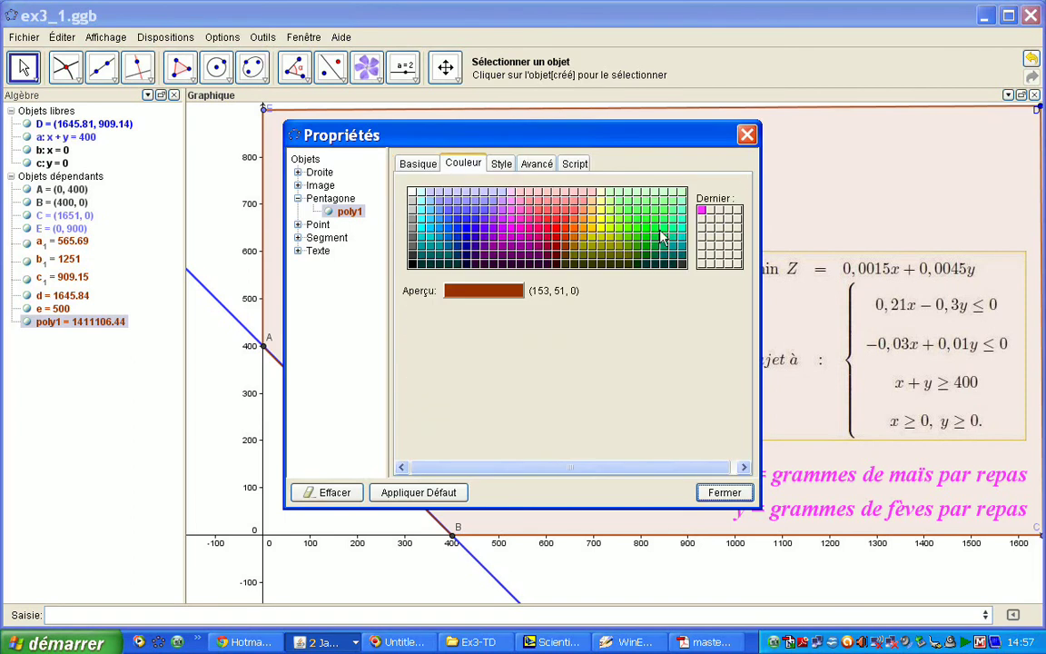
left_click(471, 236)
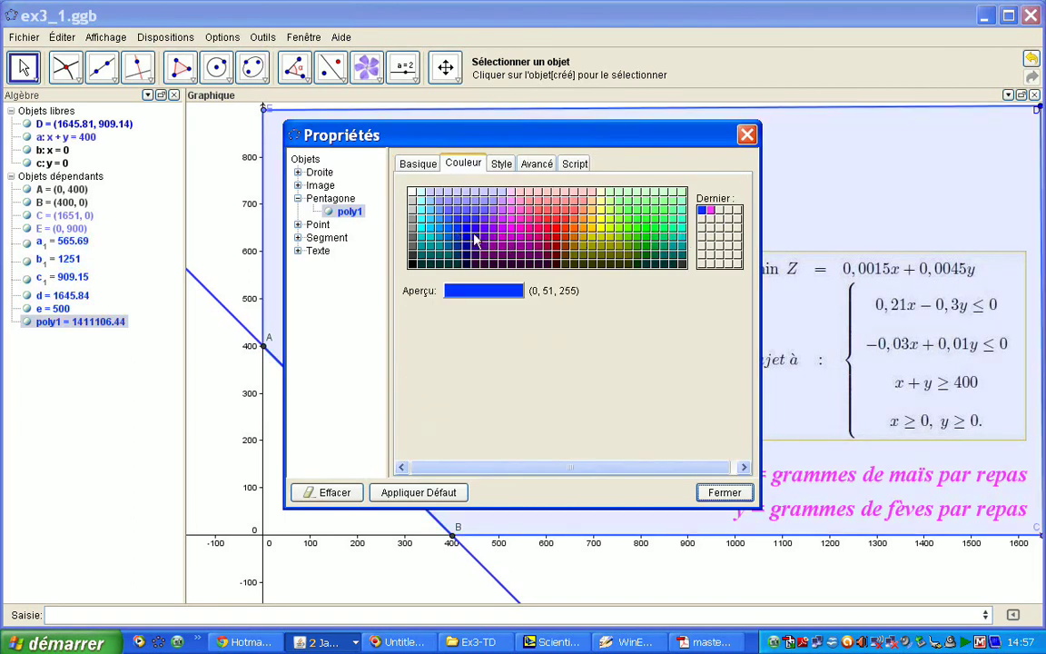
left_click(725, 492)
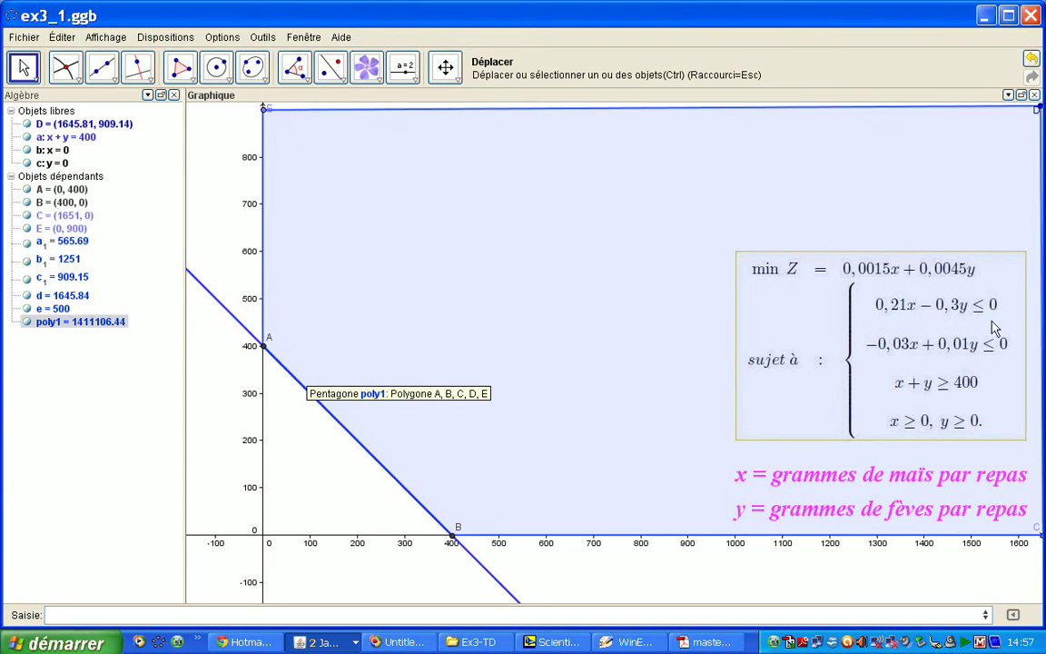
- Add the constraint line 0.21x-0.3y=0 to the graph
left_click(374, 614)
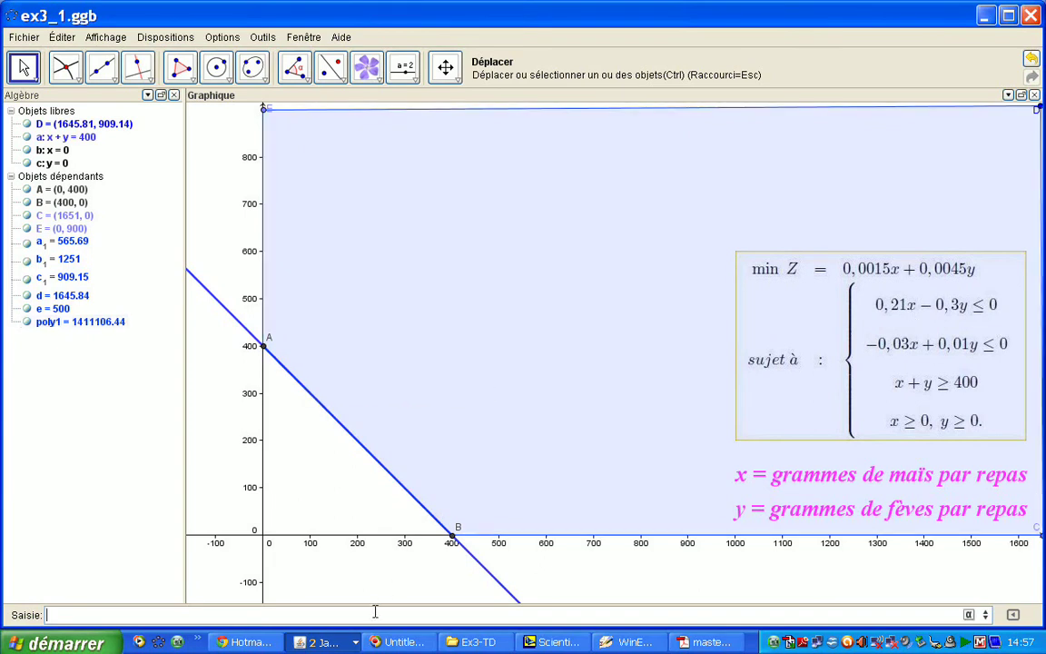
type("0.21x-0.3y=0")
key("Return")
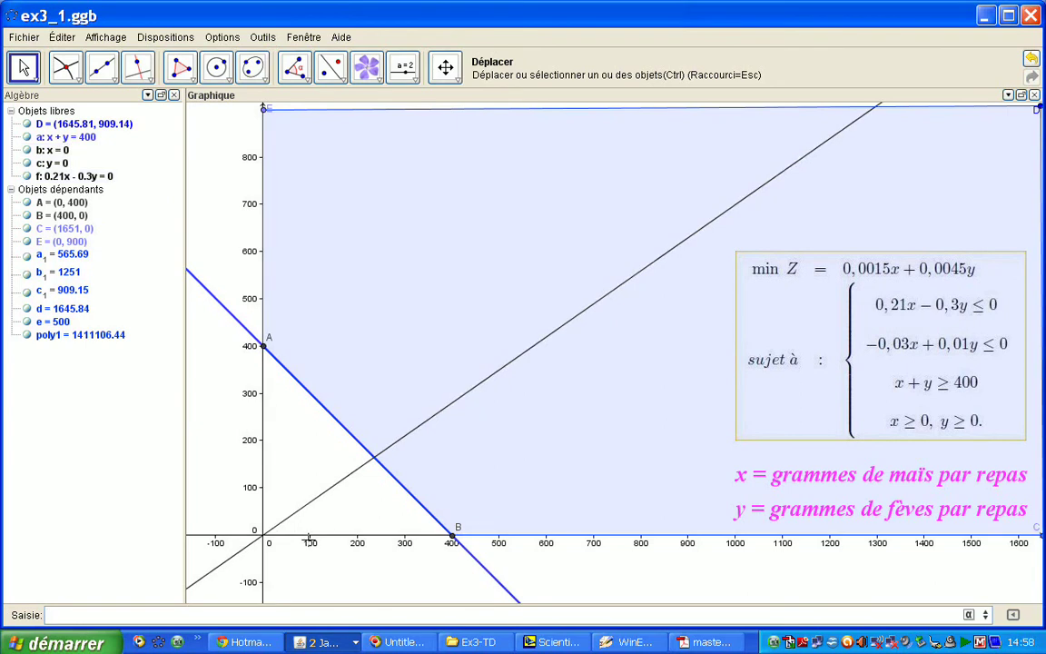
left_click(837, 354)
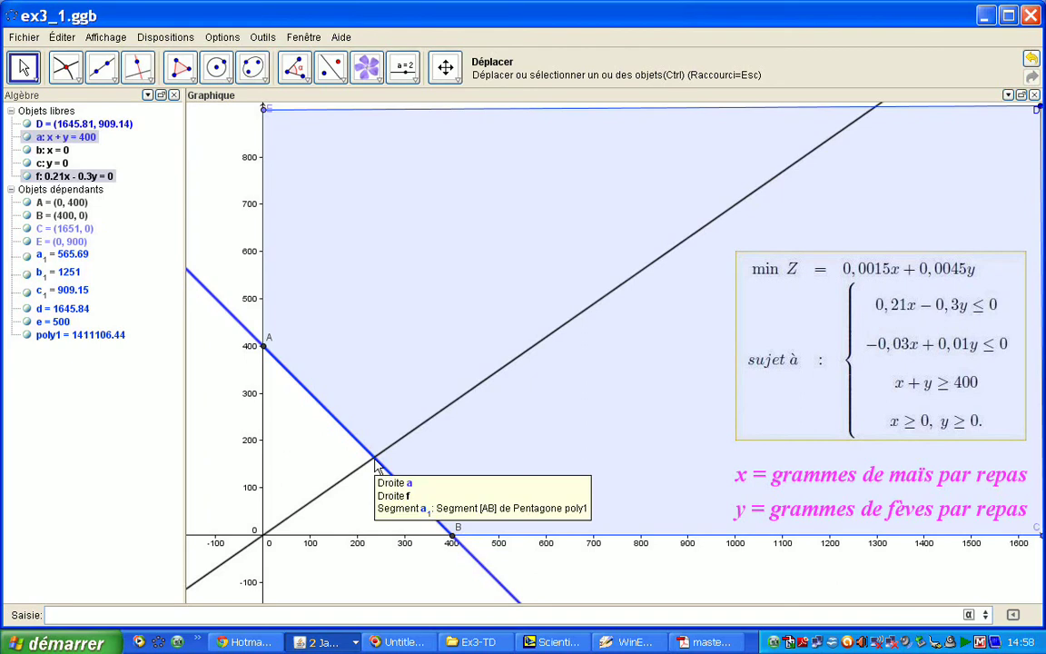
- Set the colour of the line 0.21x - 0.3y = 0 to magenta (255, 0, 255)
right_click(425, 430)
left_click(441, 573)
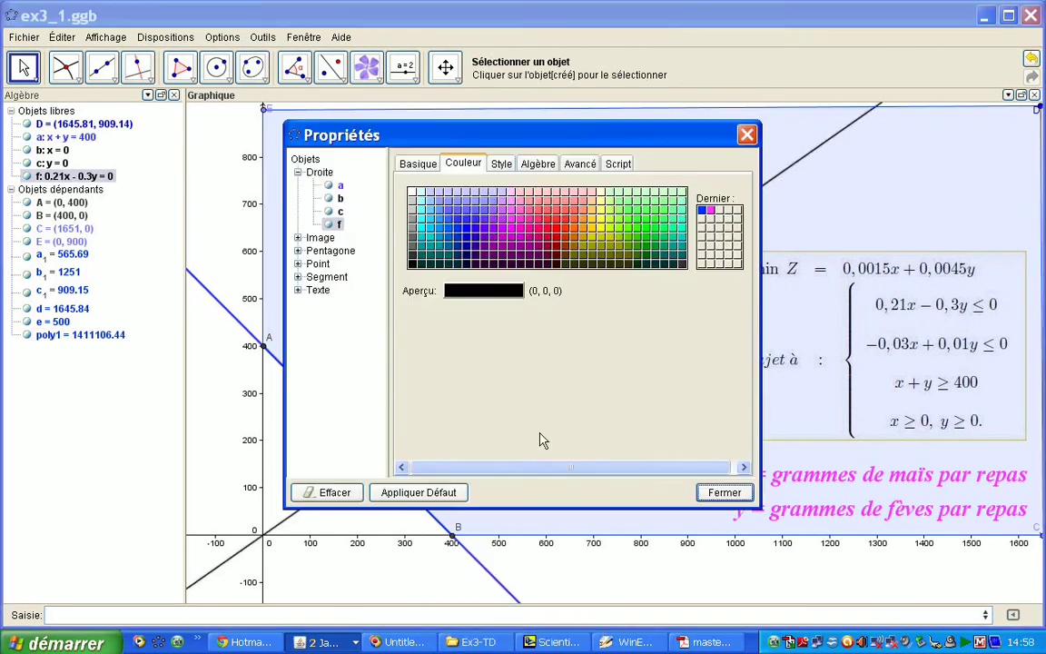
left_click(463, 211)
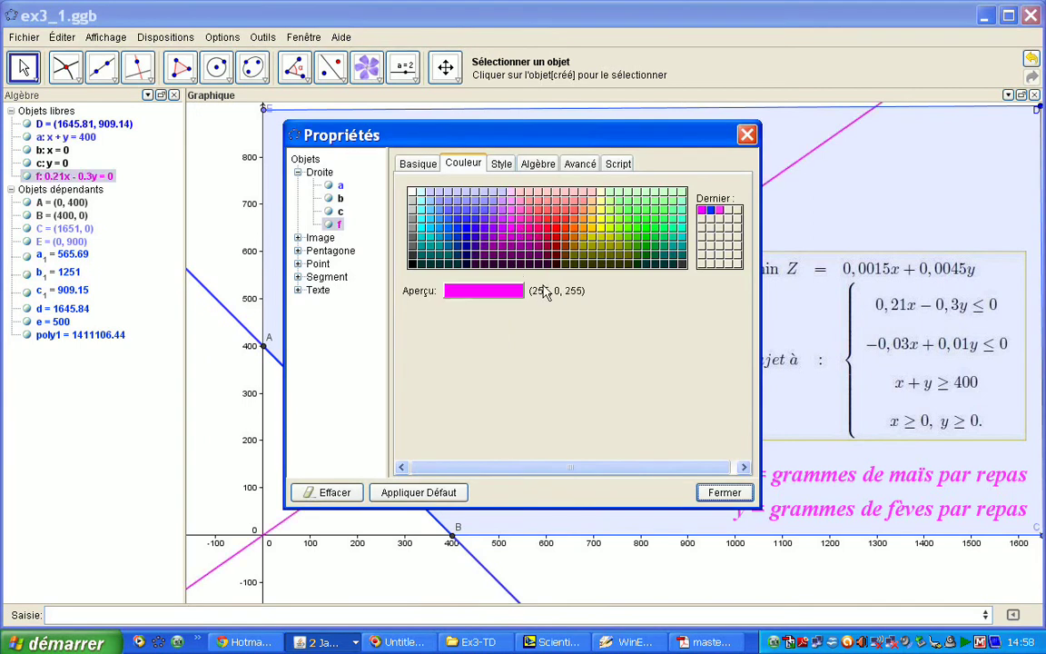
left_click(717, 496)
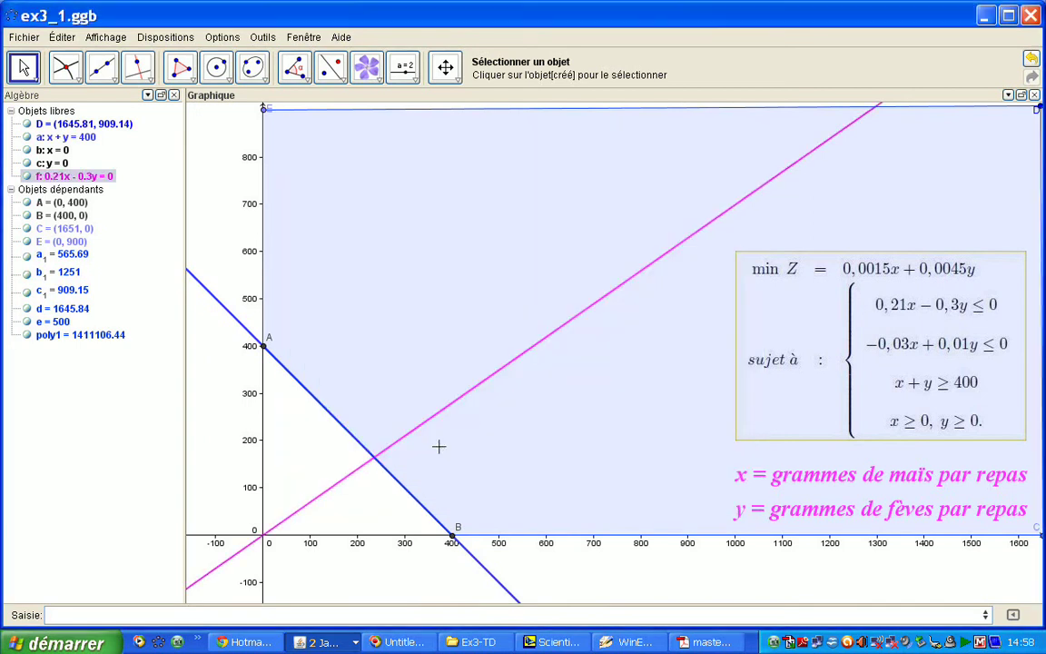
- Create the intersection point of the lines 0.21x - 0.3y = 0 and x + y = 400
left_click(66, 71)
left_click(91, 174)
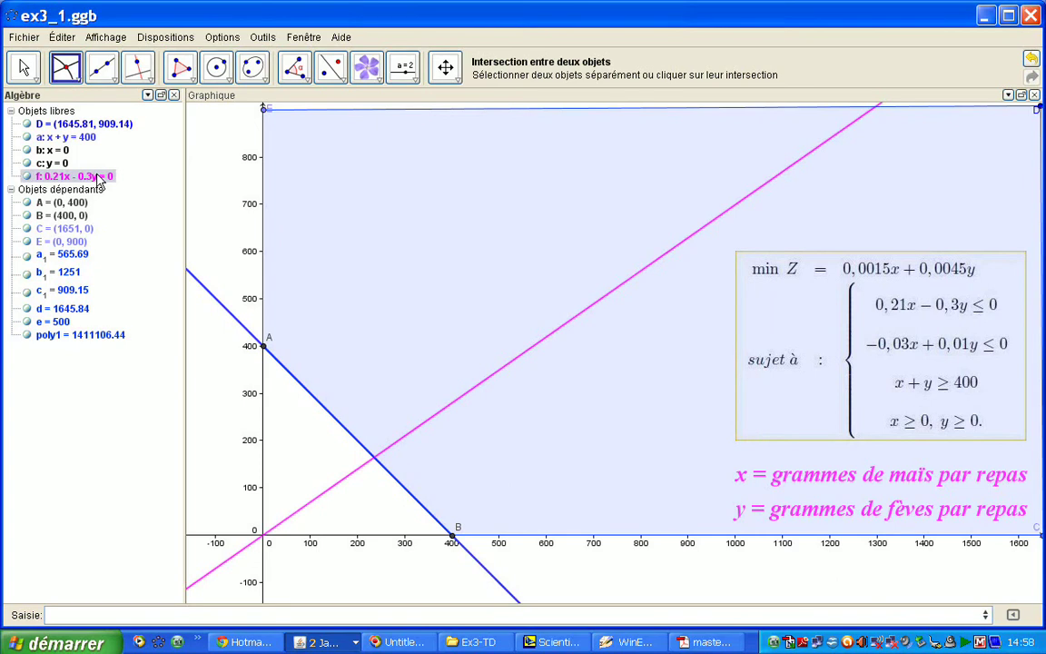
left_click(91, 138)
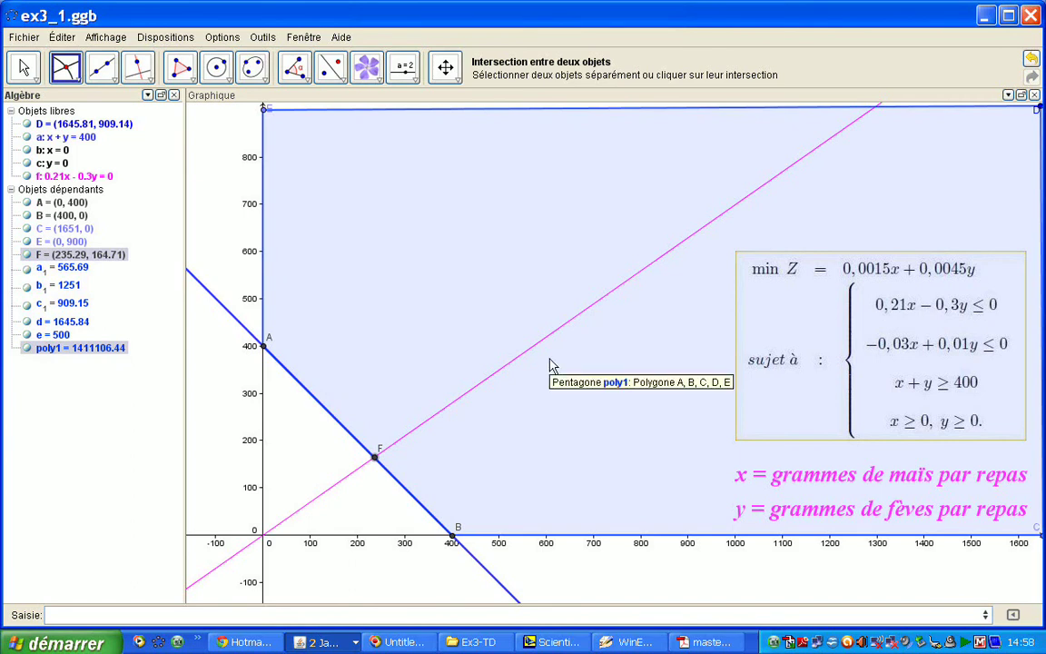
- Draw a polygon above the magenta line through A, F, a point on that line at about (1307, 915), and E
left_click(181, 73)
left_click(264, 345)
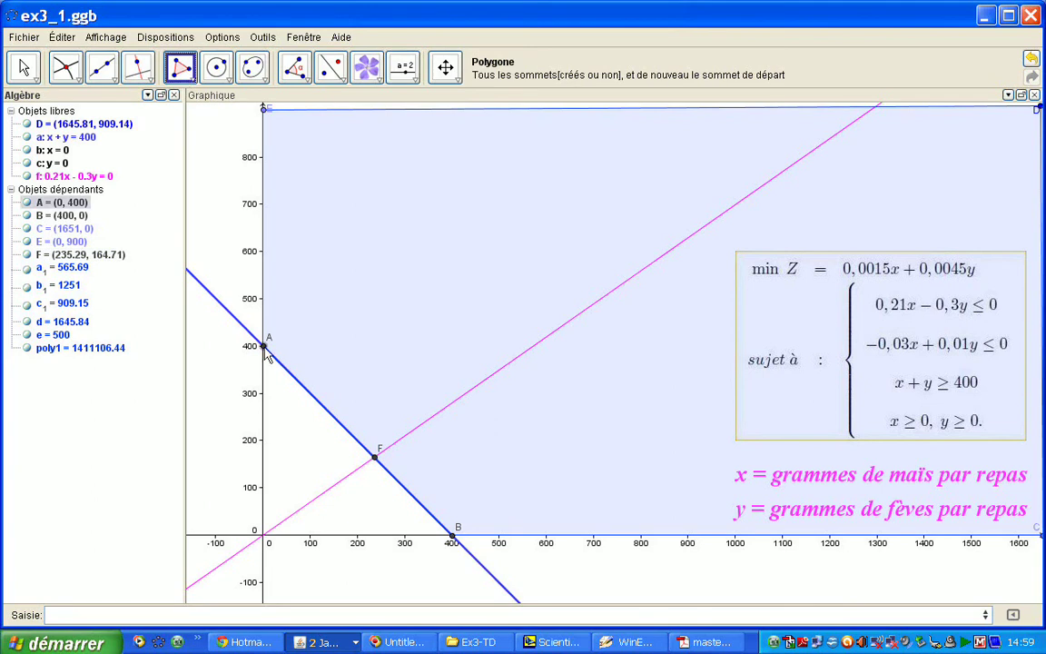
left_click(375, 458)
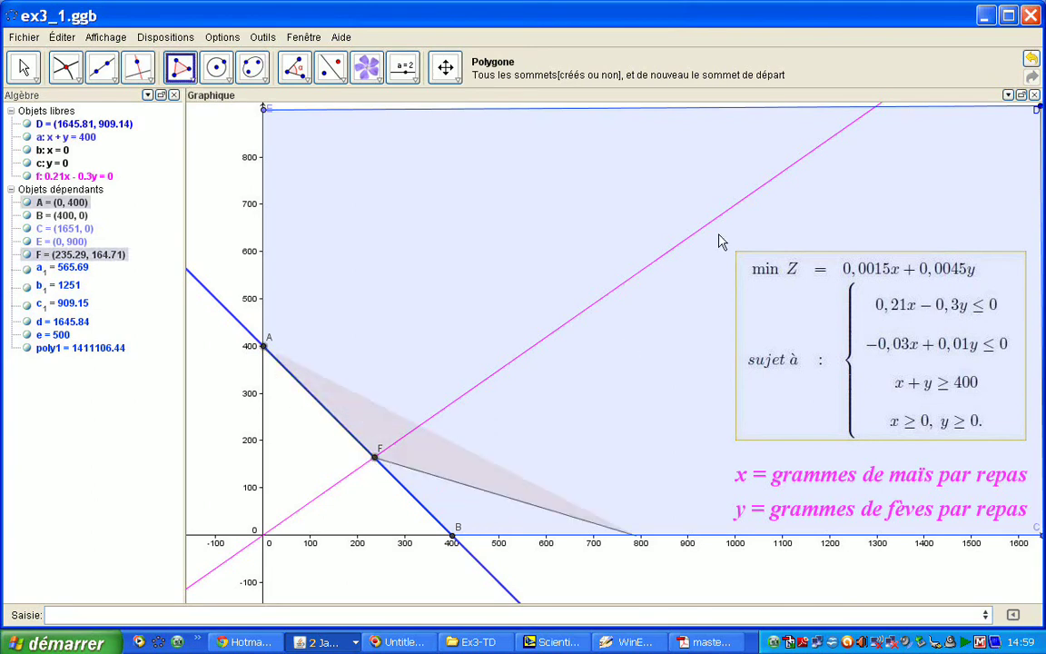
left_click(881, 107)
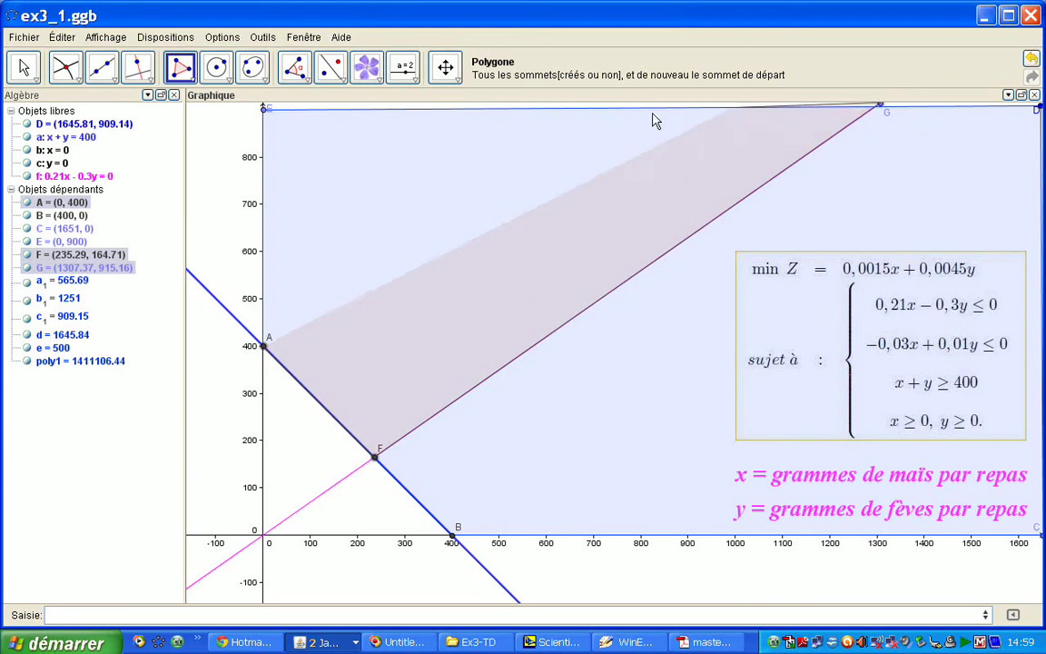
left_click(263, 107)
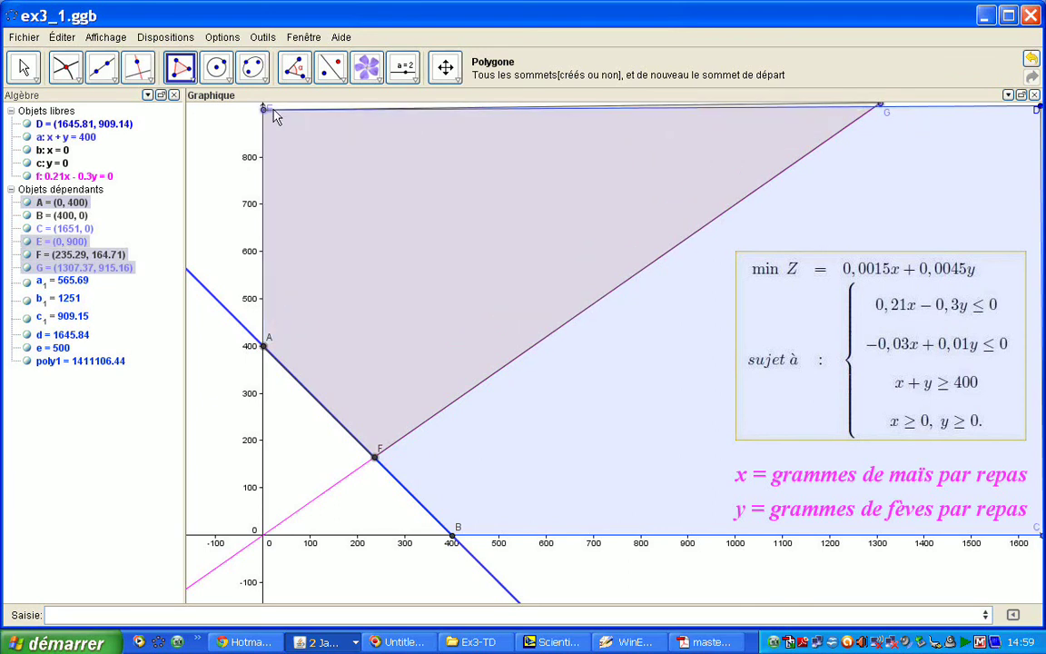
left_click(264, 346)
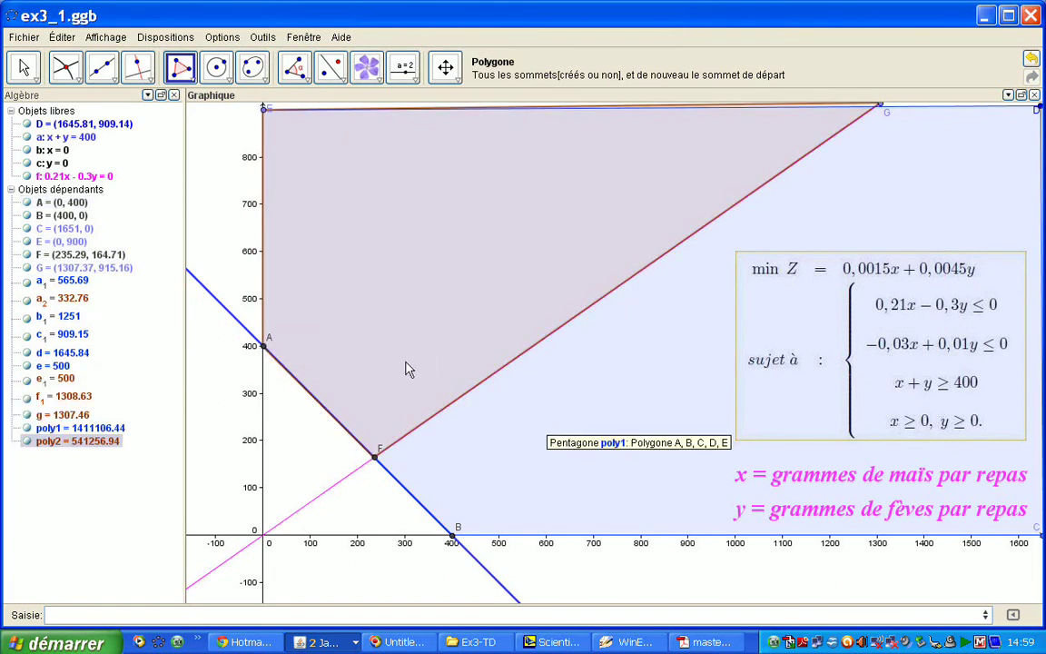
- Colour the quadrilateral A, F, G, E magenta (255, 0, 255) with a higher fill opacity, and hide the pentagon A, B, C, D, E
right_click(402, 272)
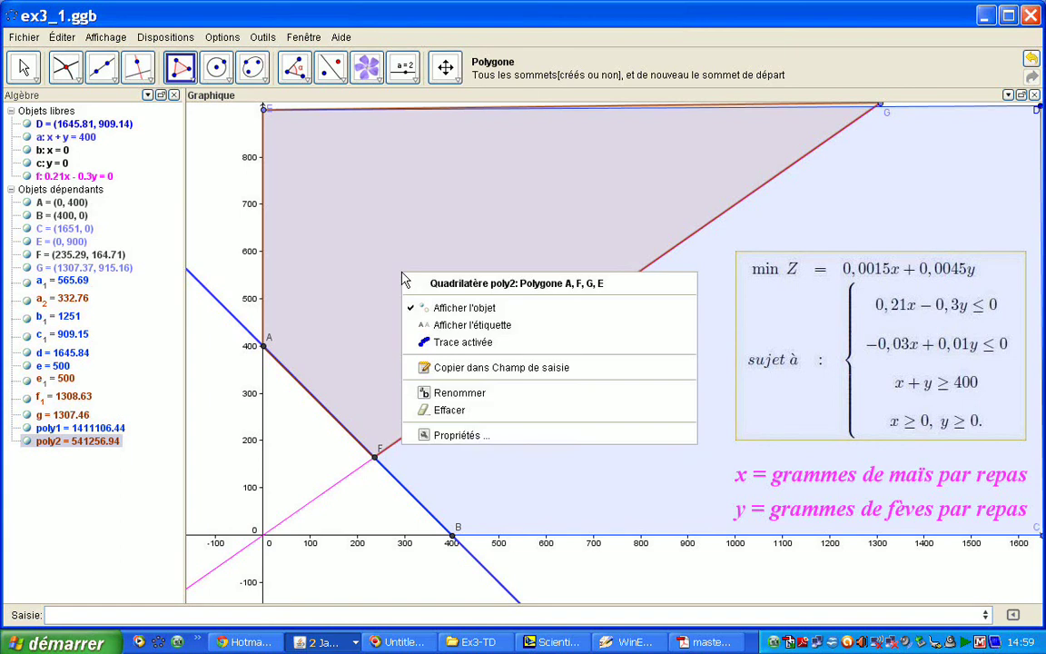
left_click(474, 436)
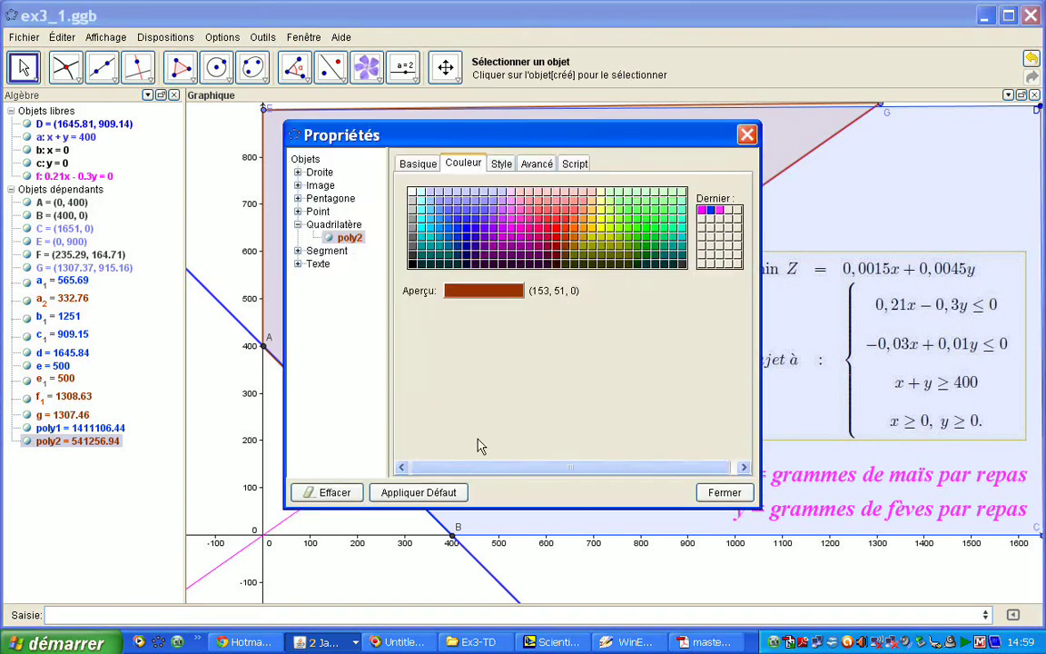
left_click(703, 212)
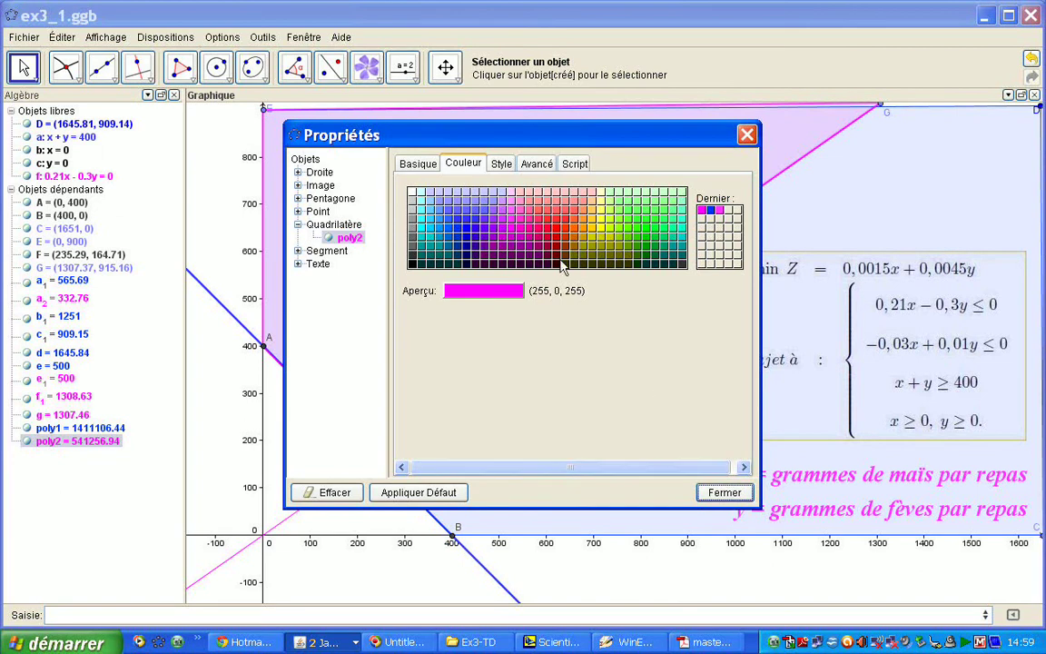
left_click(500, 163)
left_click_drag(437, 355, 478, 356)
left_click(725, 493)
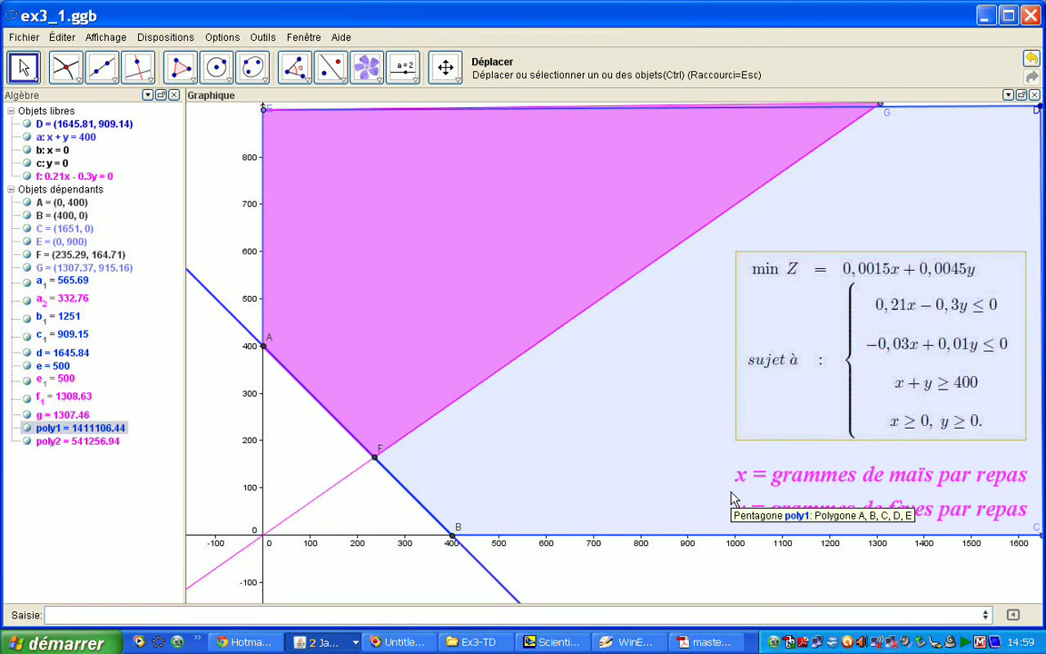
left_click(27, 429)
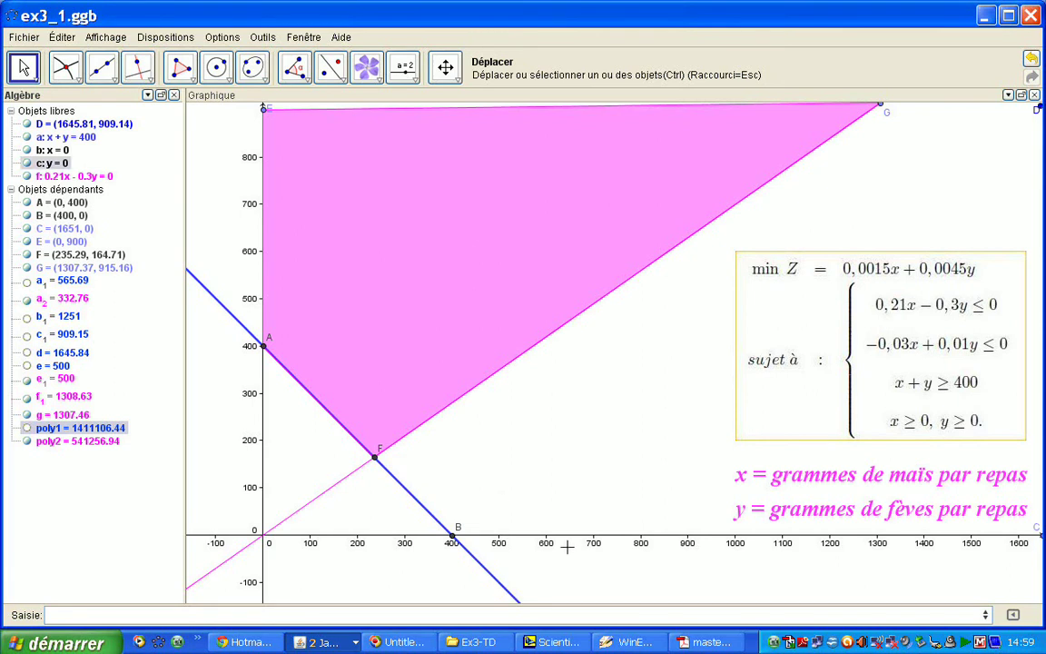
- Add the constraint line -0.03x+0.01y=0 to the graph
left_click(410, 616)
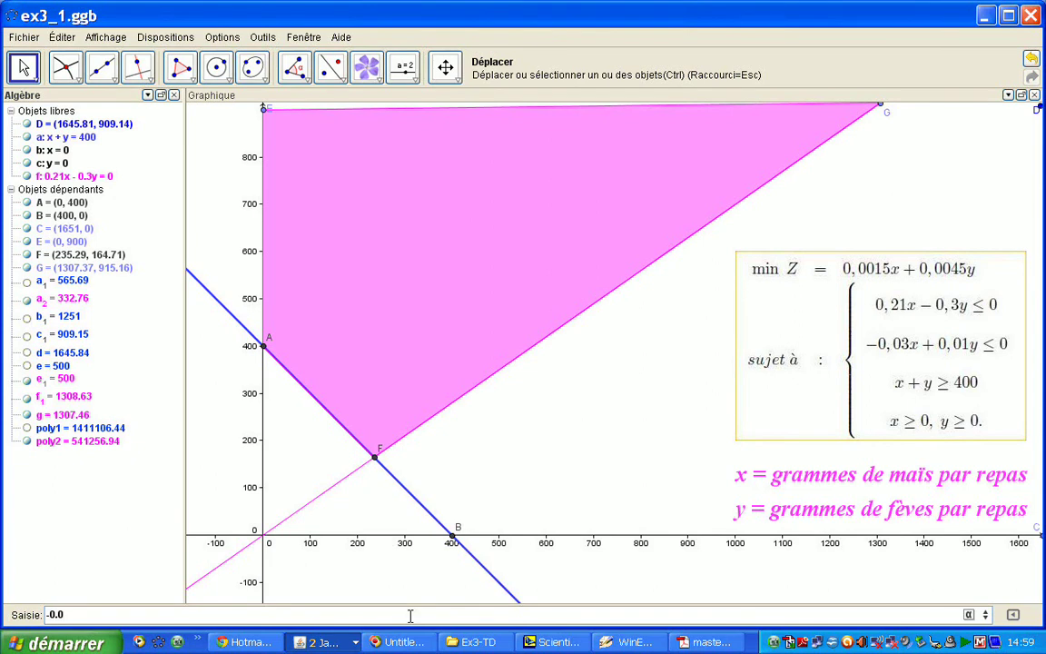
type("-0.03x")
type("=0")
key("Return")
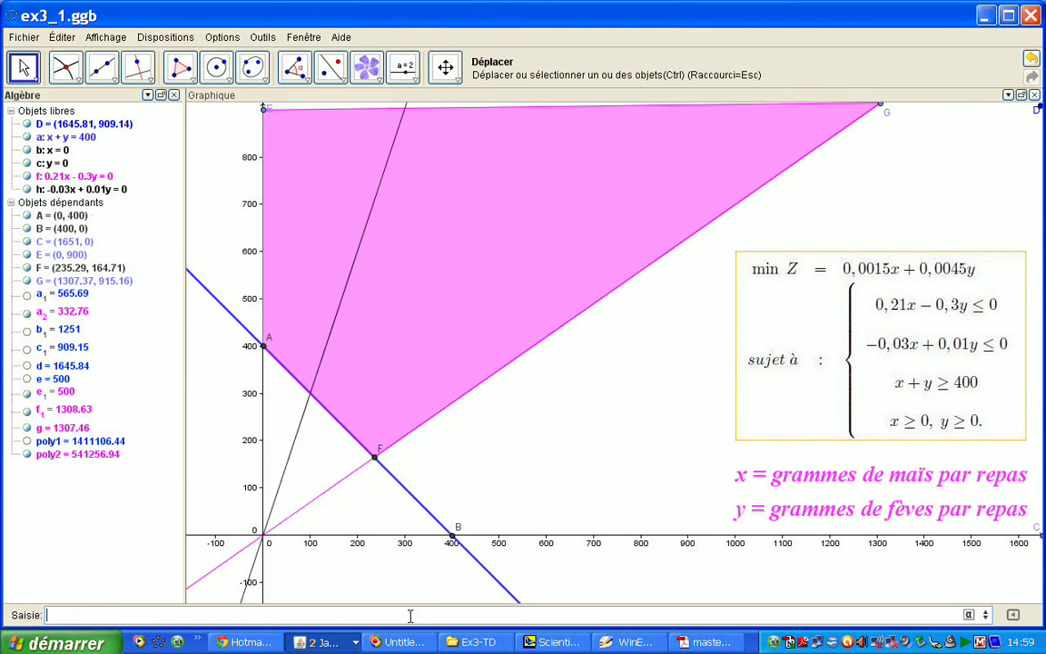
- Set the line -0.03x + 0.01y = 0 to purple (153, 0, 153) with a line thickness of 6
left_click(288, 465)
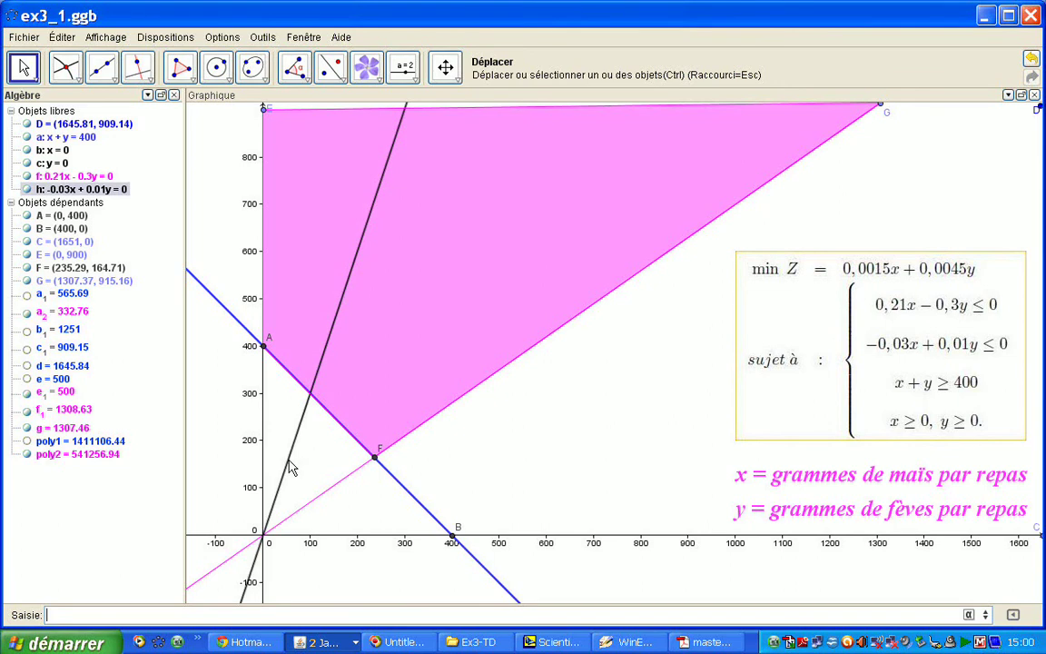
right_click(288, 465)
left_click(314, 578)
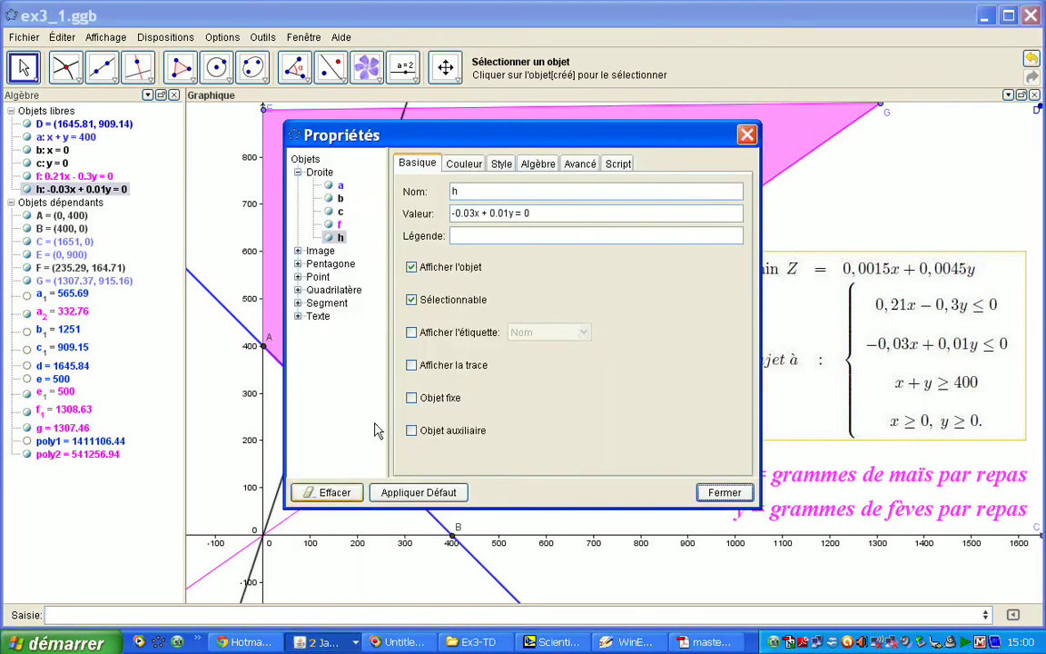
left_click(462, 163)
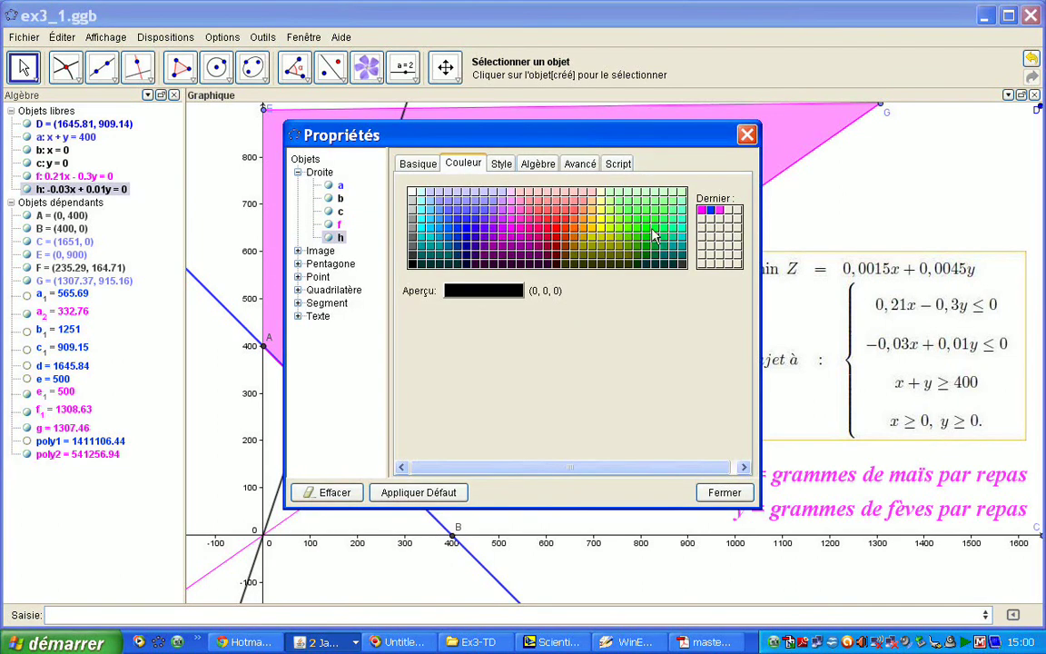
left_click(557, 251)
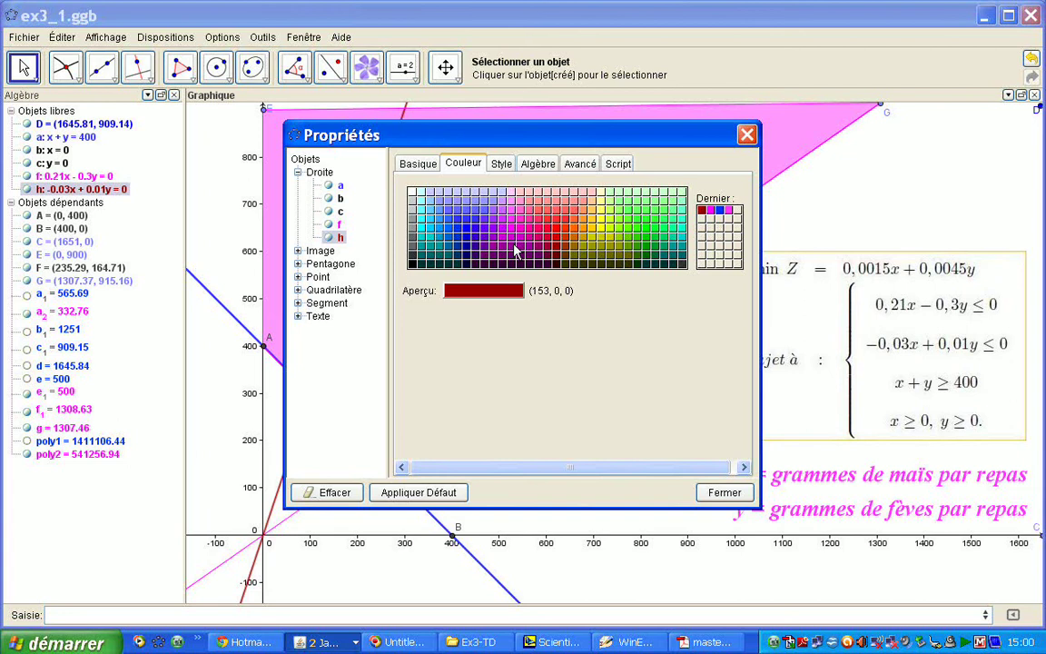
left_click(515, 253)
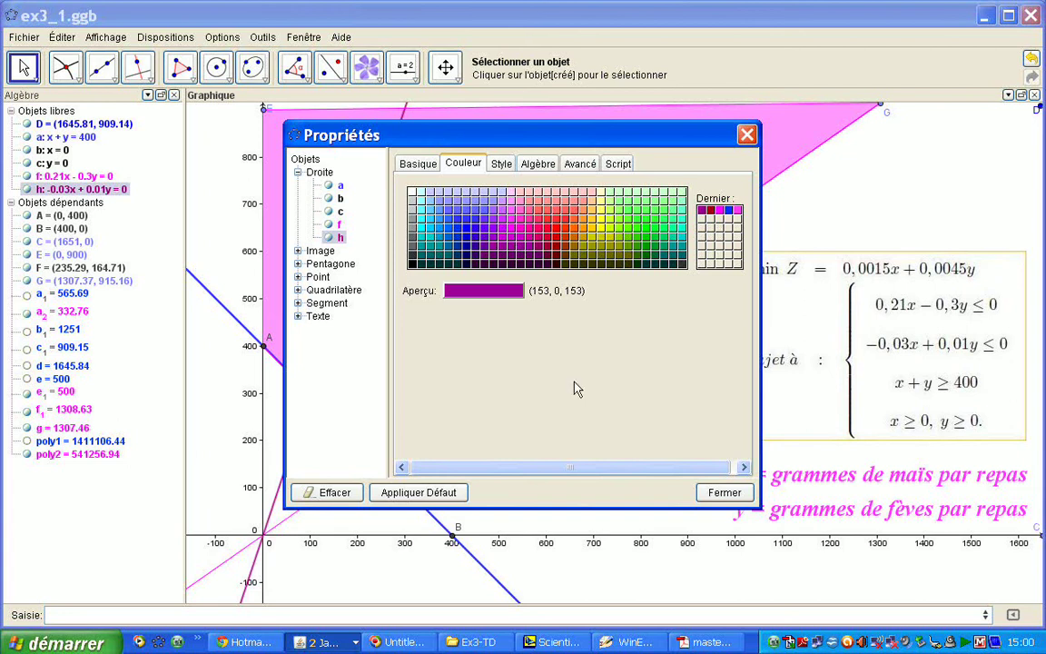
left_click(501, 164)
left_click_drag(426, 215, 478, 218)
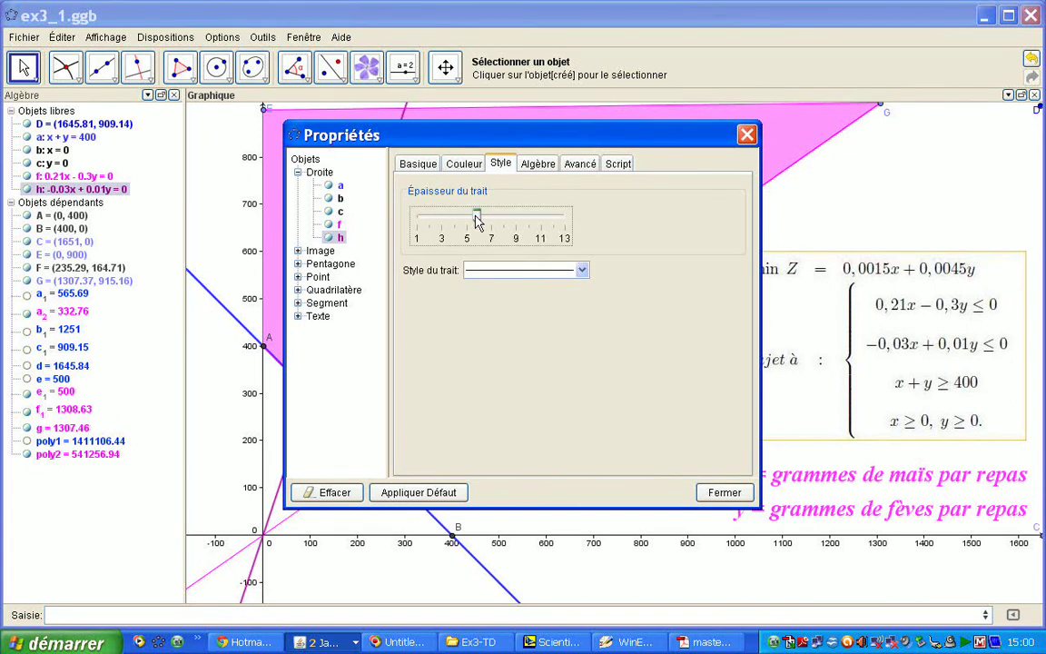
left_click(725, 494)
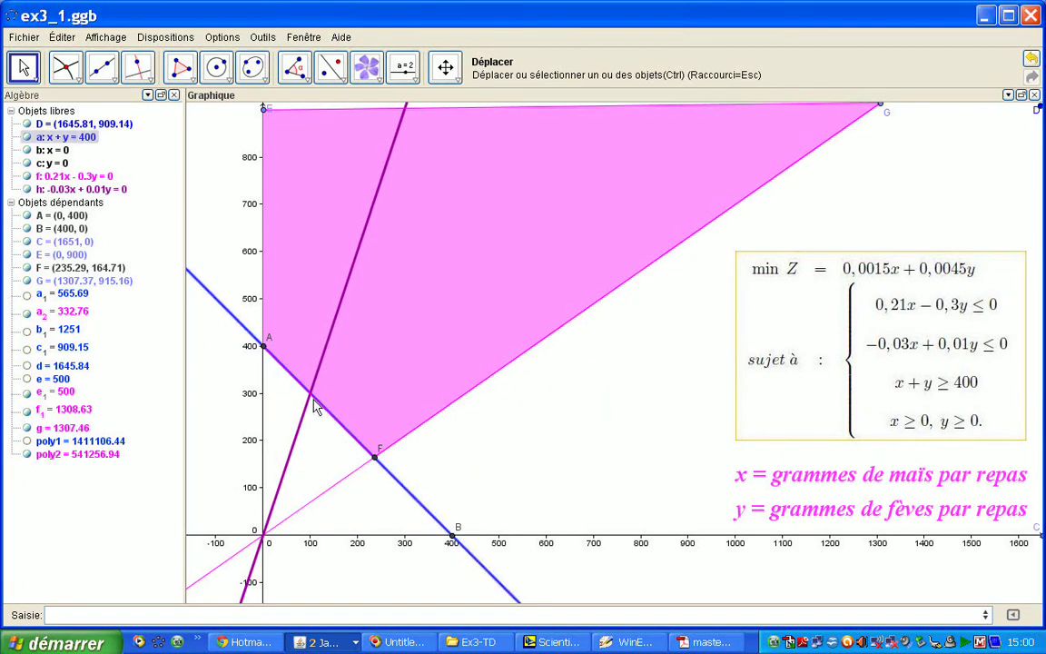
- Create the intersection point of the lines -0.03x + 0.01y = 0 and x + y = 400
left_click(65, 66)
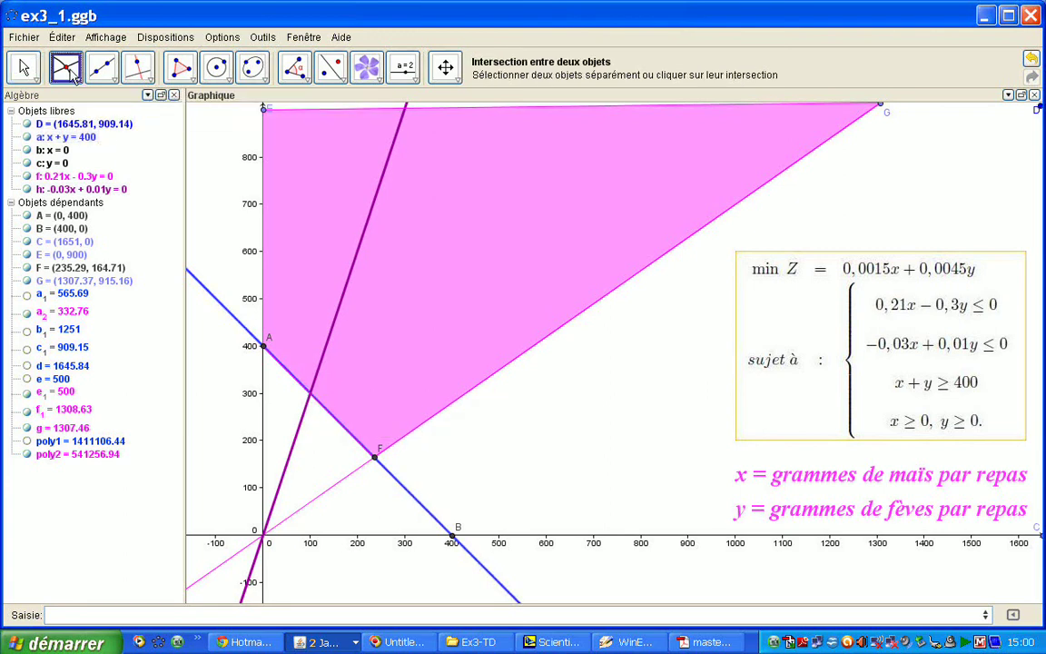
left_click(96, 193)
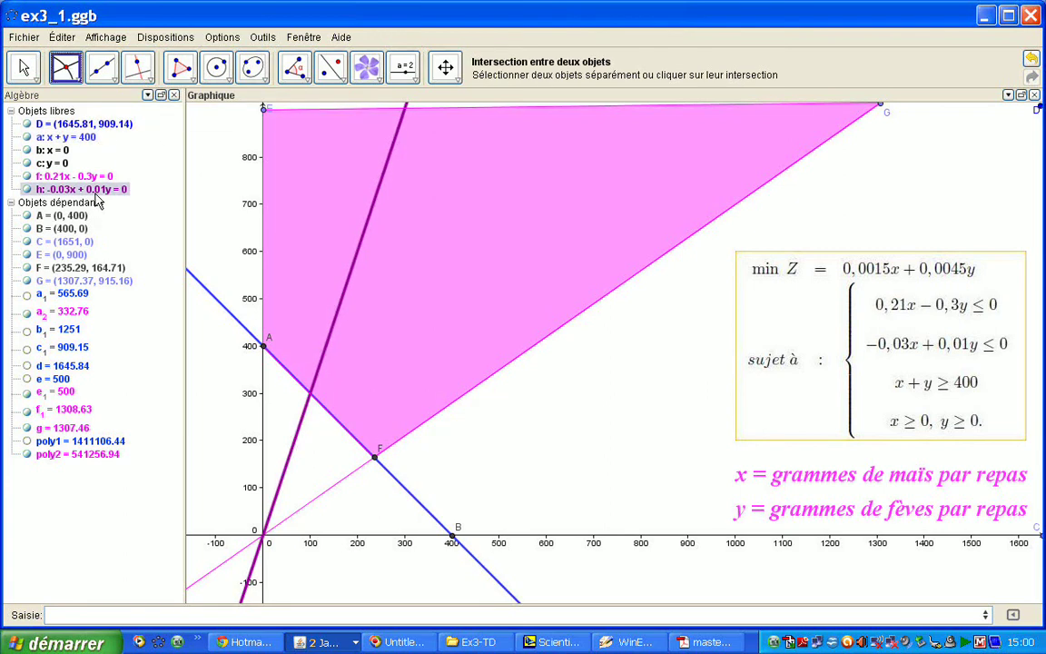
left_click(88, 137)
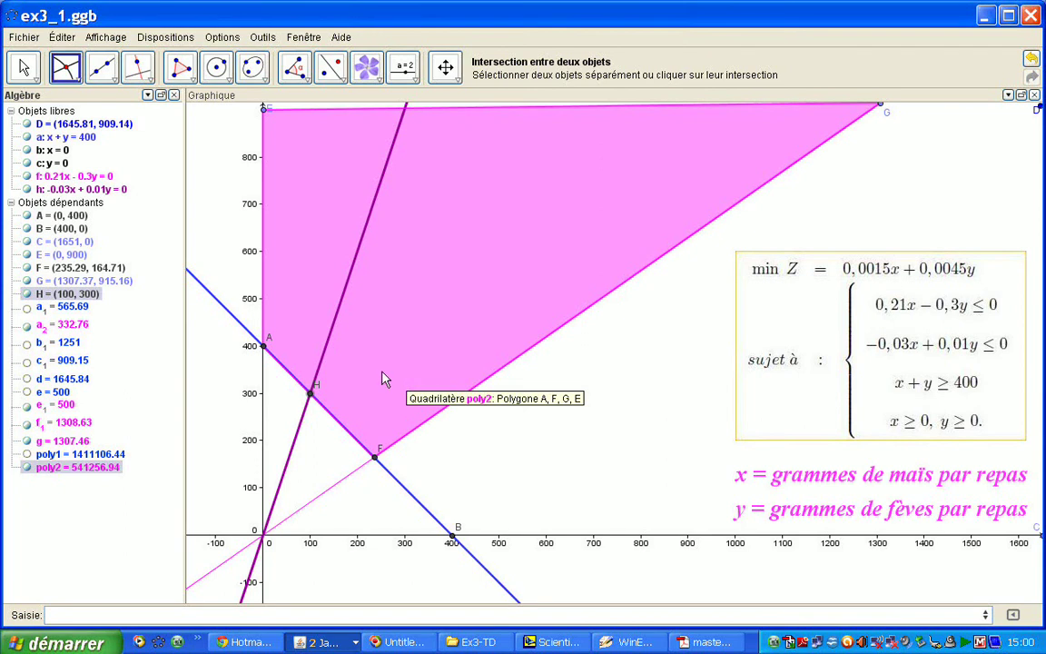
- Draw a polygon between the purple and magenta lines through H, F, G and a point on the purple line at about (304, 913)
left_click(184, 71)
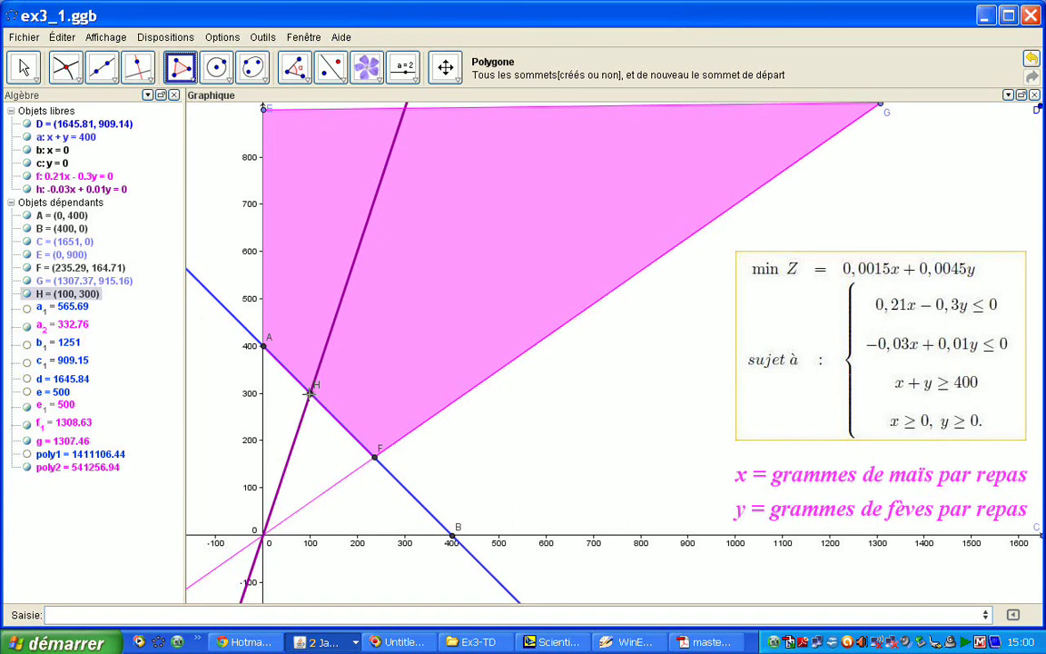
left_click(375, 458)
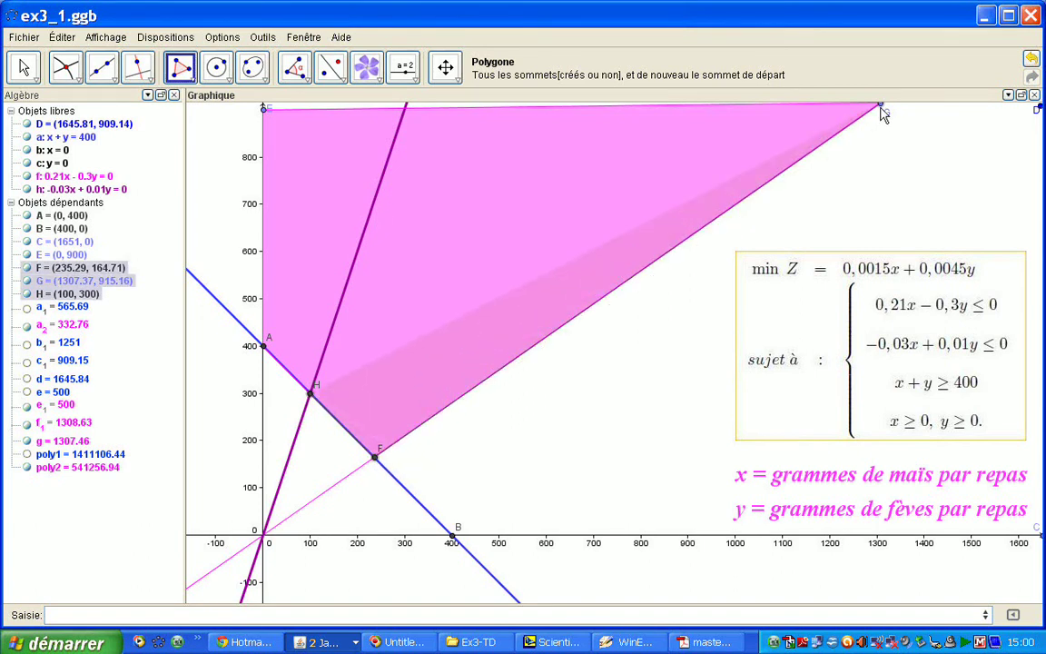
left_click(880, 106)
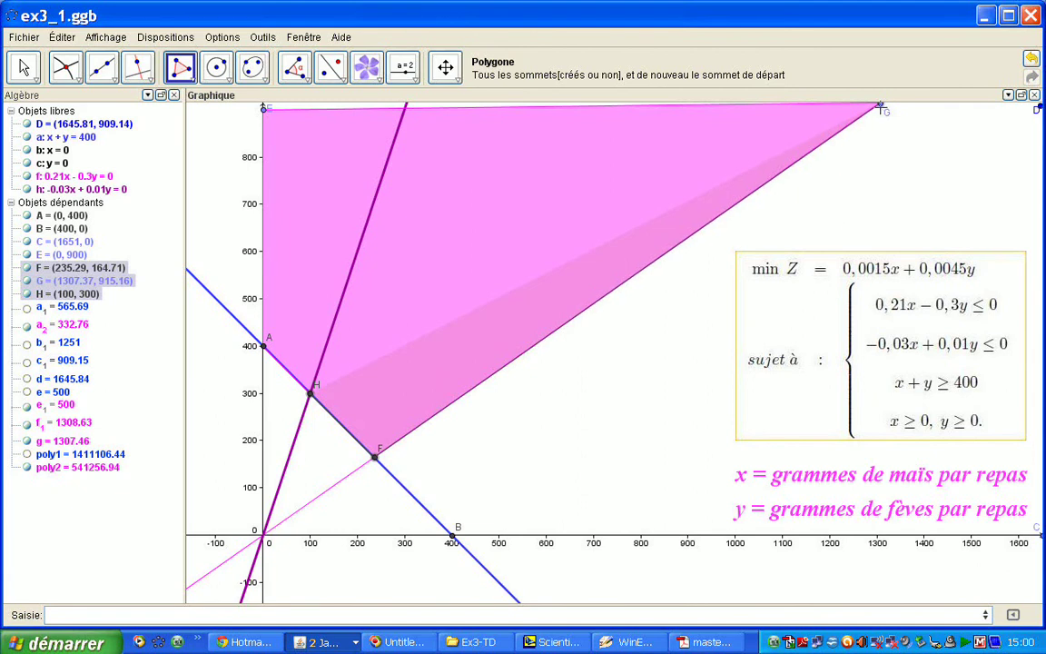
left_click(407, 109)
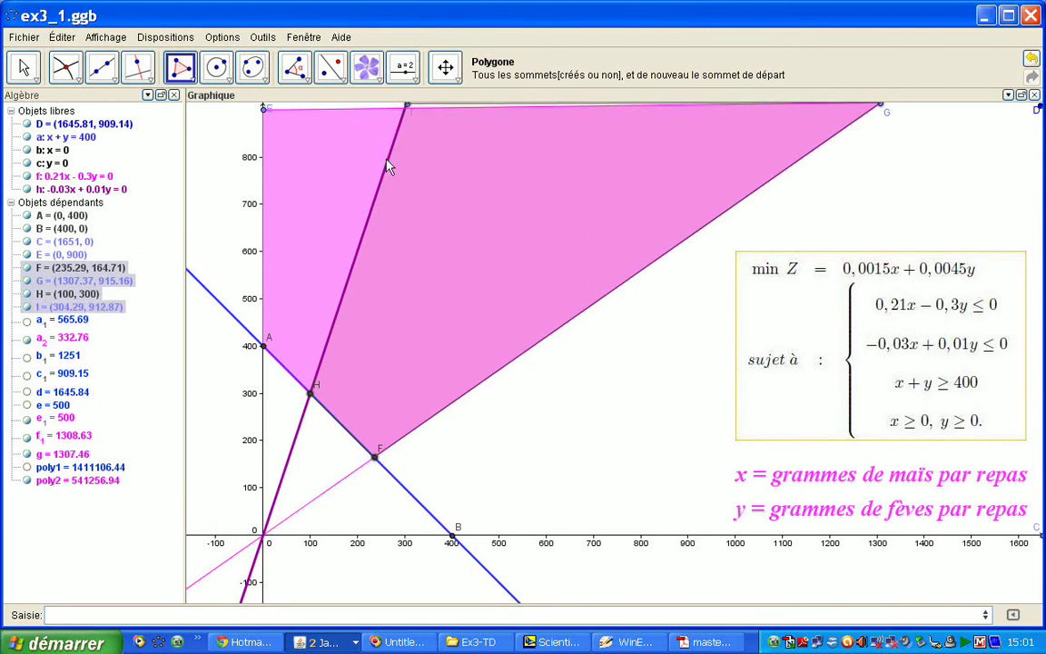
left_click(313, 392)
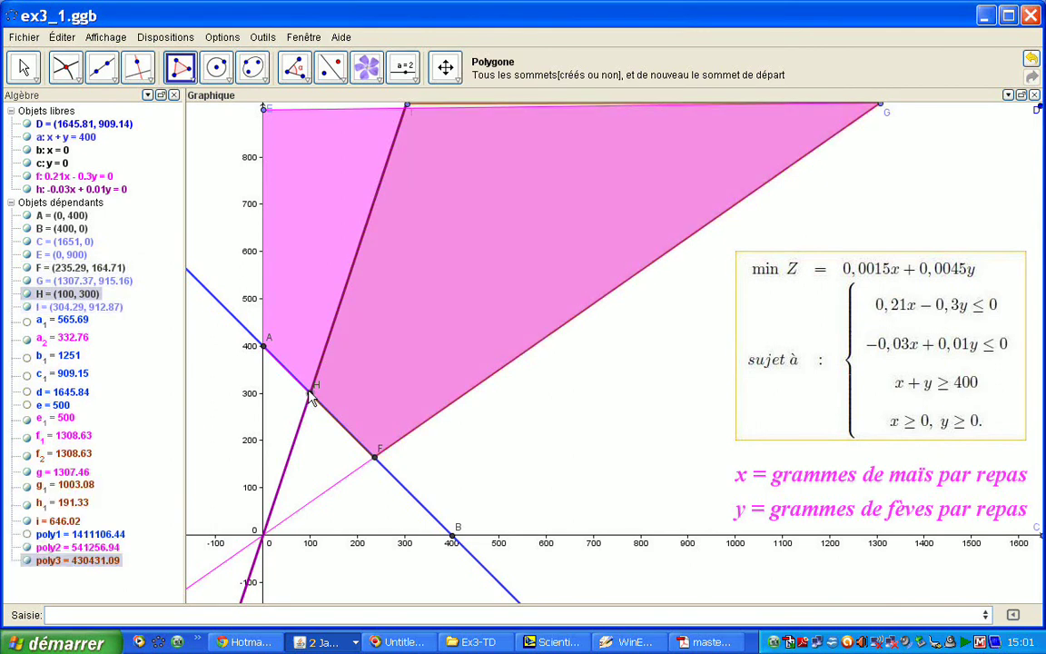
- Set the quadrilateral H, F, G, I to purple (153, 0, 153) with 45 opacity and a line thickness of 5
right_click(440, 286)
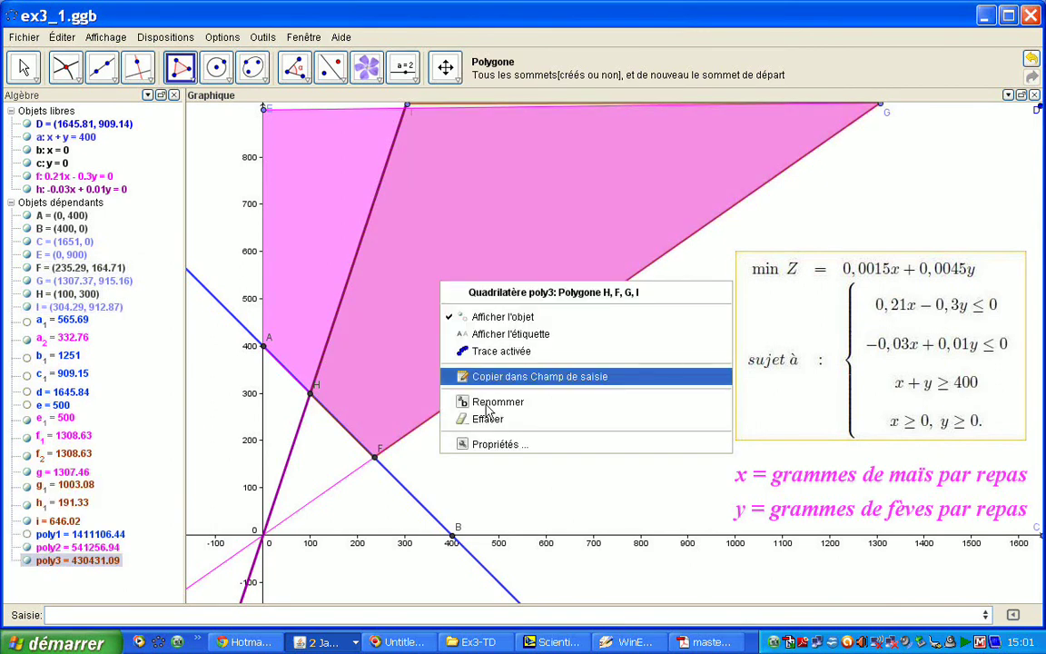
left_click(489, 444)
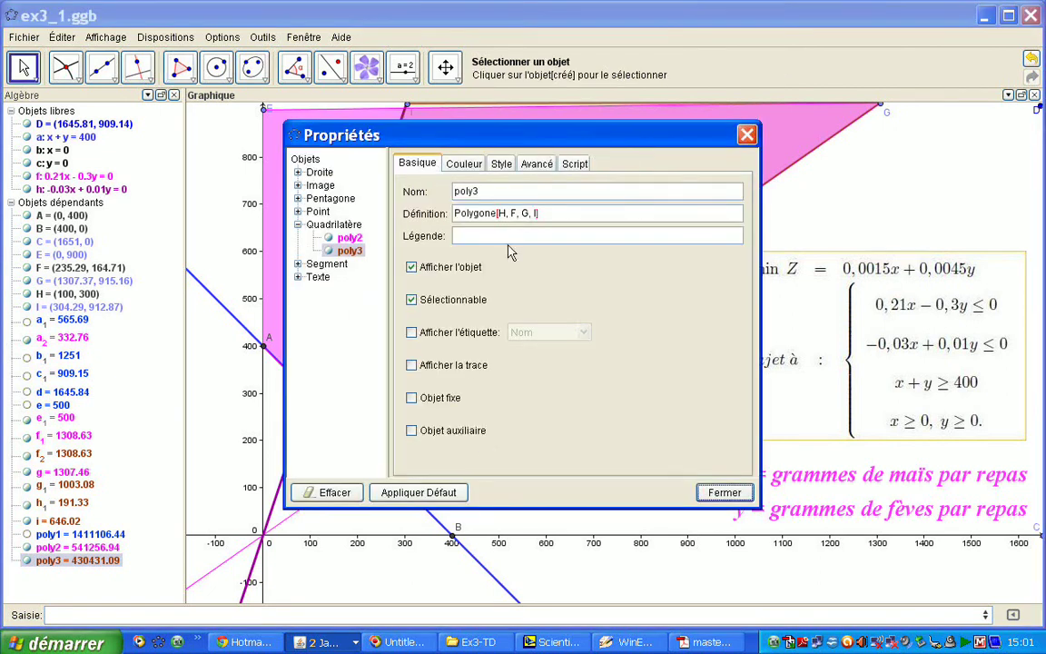
left_click(464, 162)
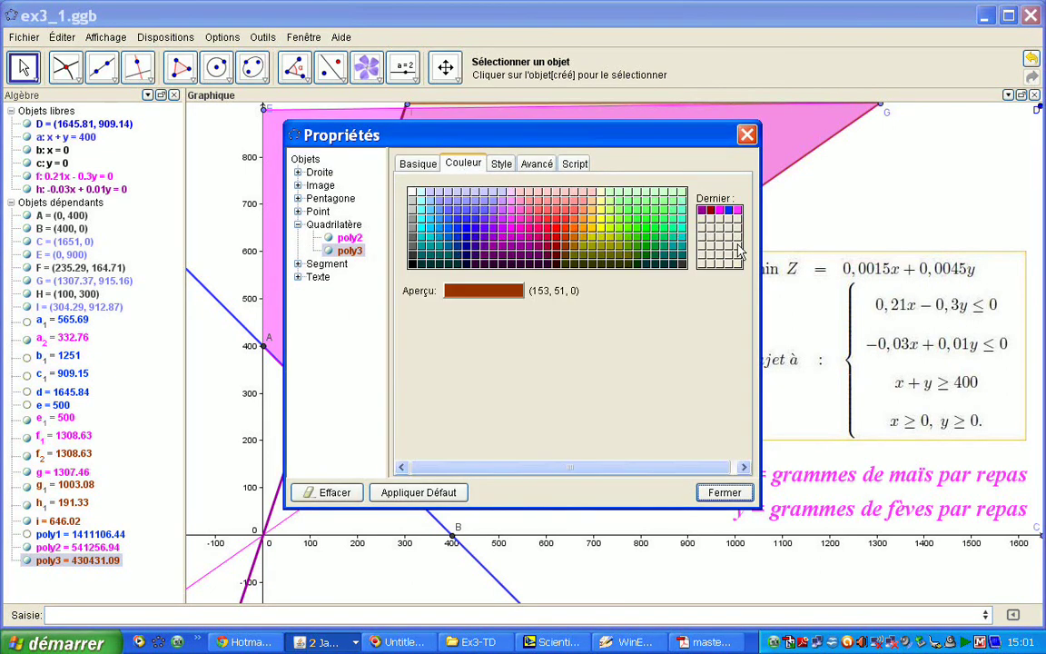
left_click(703, 211)
left_click(500, 164)
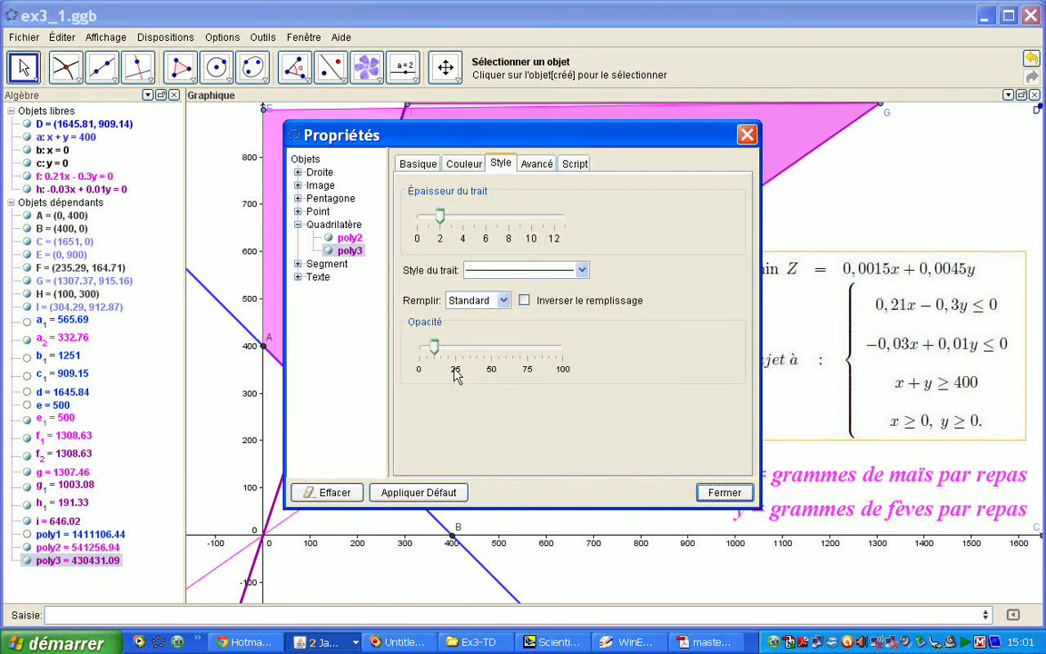
left_click_drag(465, 352, 483, 350)
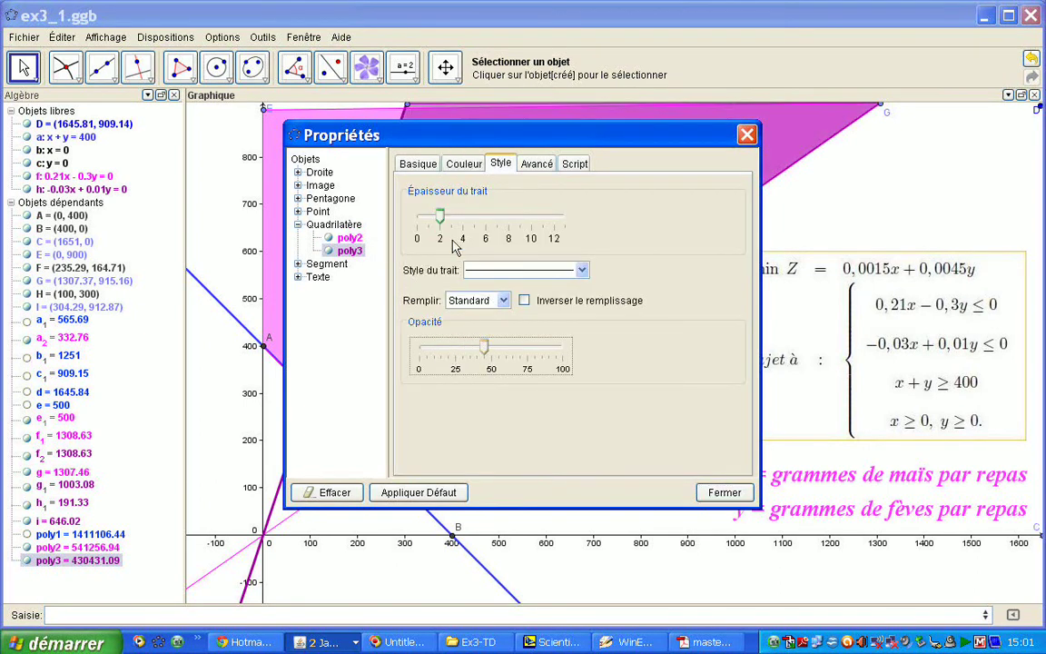
left_click_drag(439, 216, 473, 223)
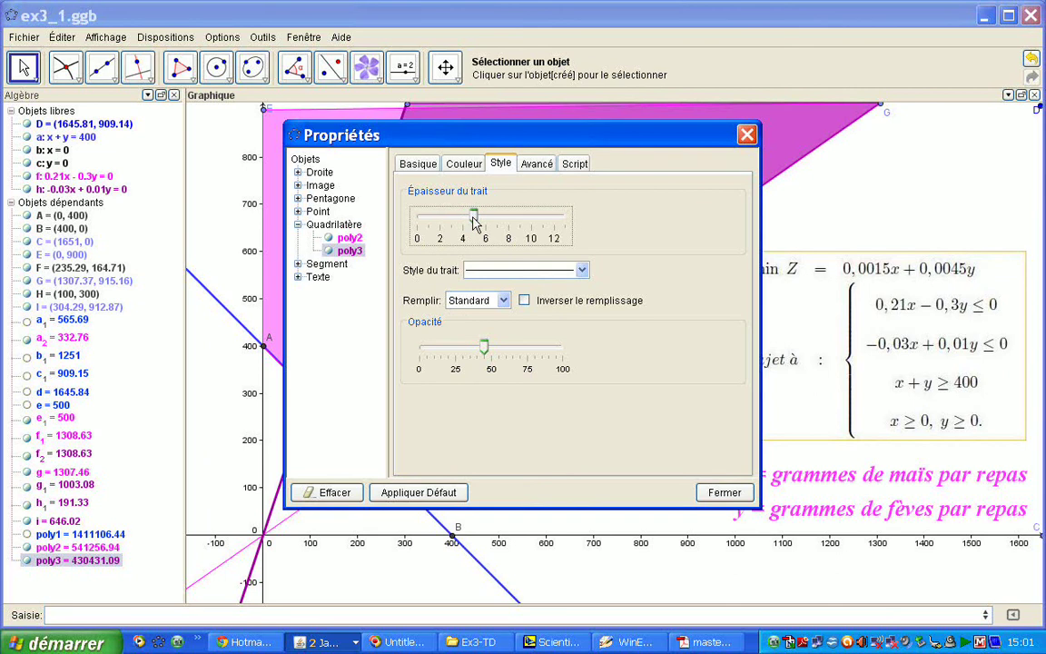
left_click(716, 495)
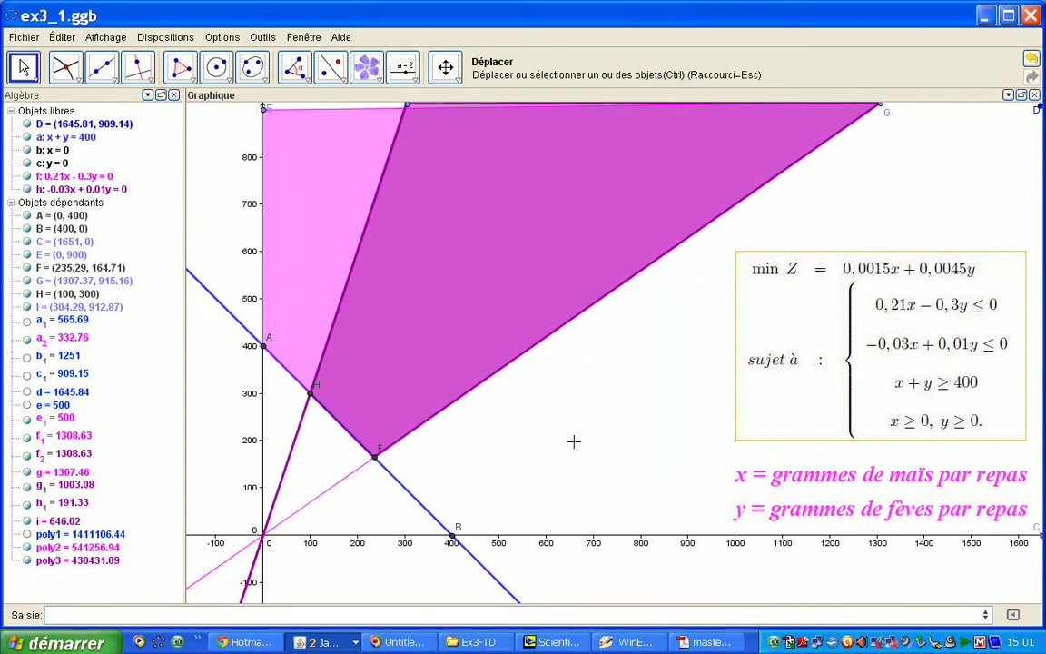
- Hide the magenta quadrilateral A, F, G, E, point D and the five lines a, b, c, f and h
left_click(28, 547)
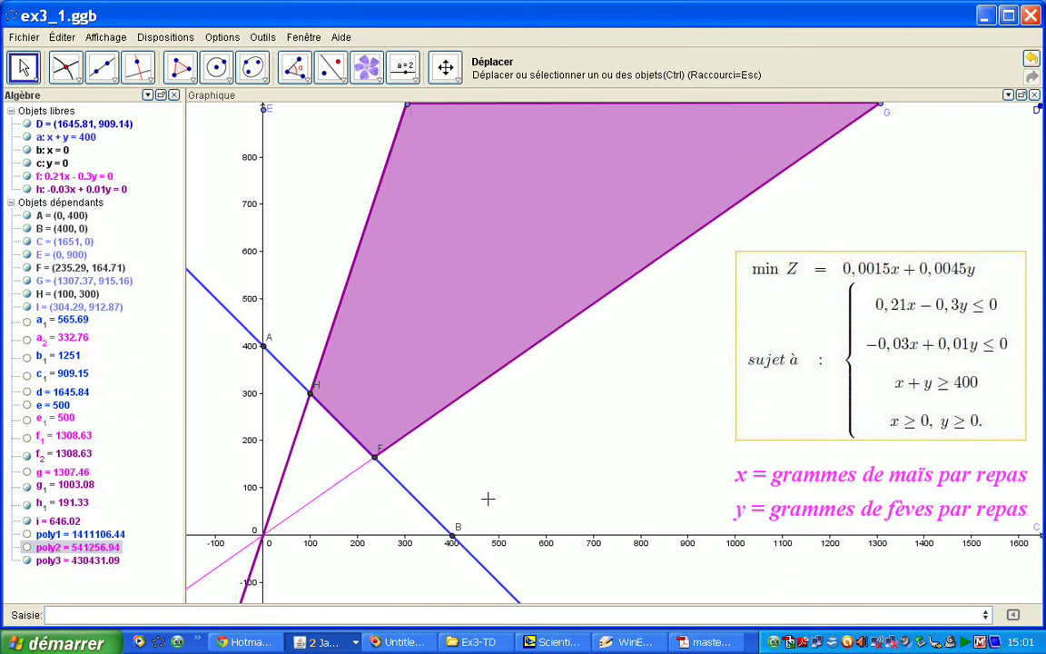
left_click(27, 128)
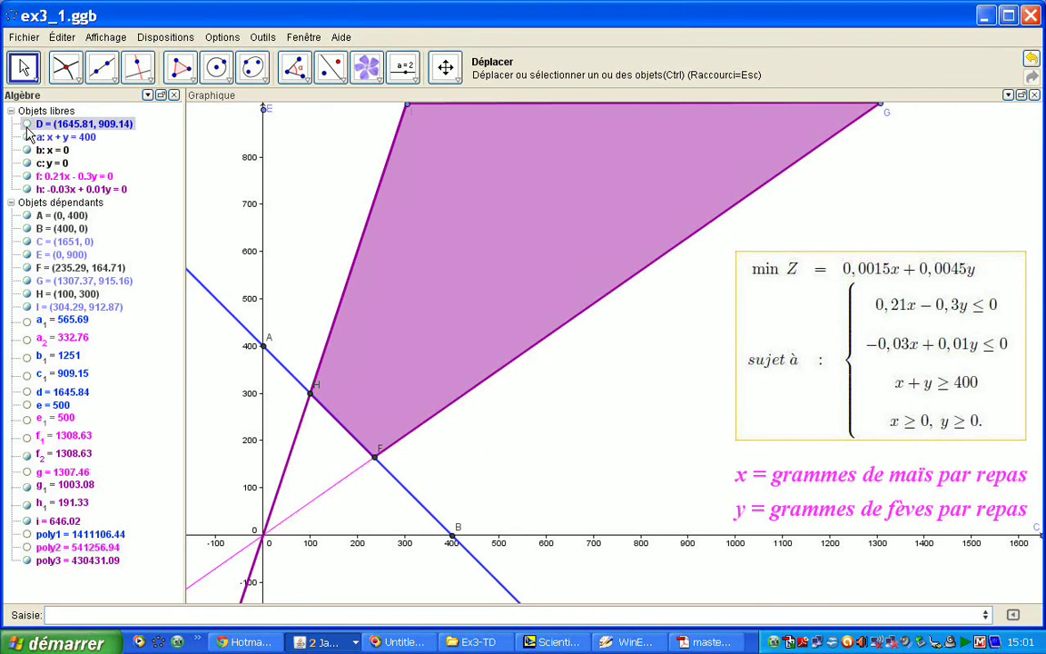
left_click(26, 137)
left_click(26, 149)
left_click(26, 163)
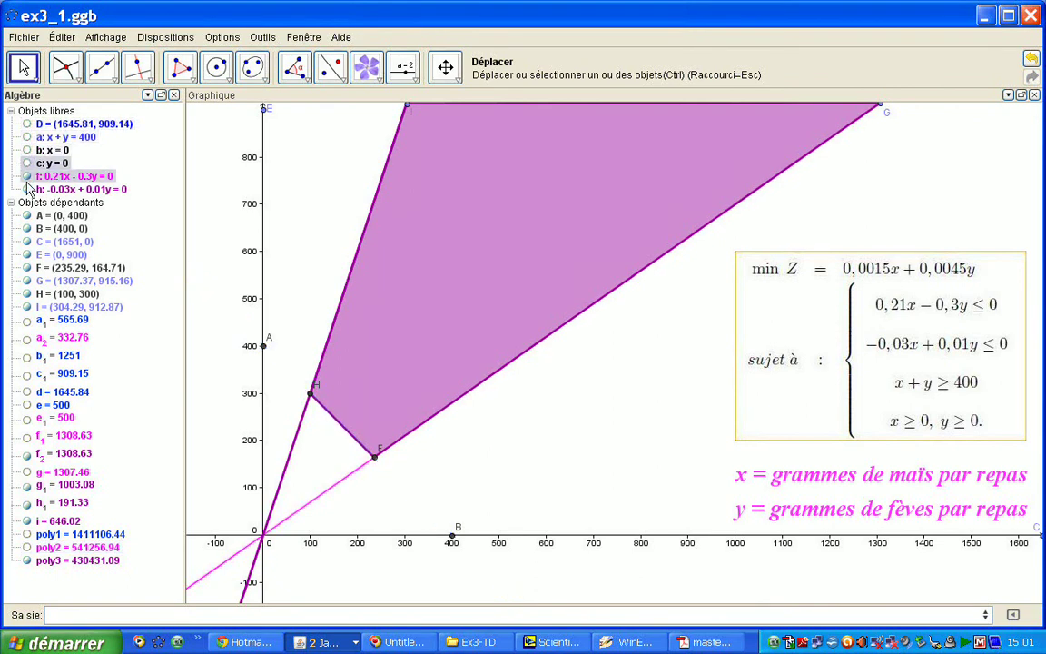
left_click(28, 176)
left_click(27, 188)
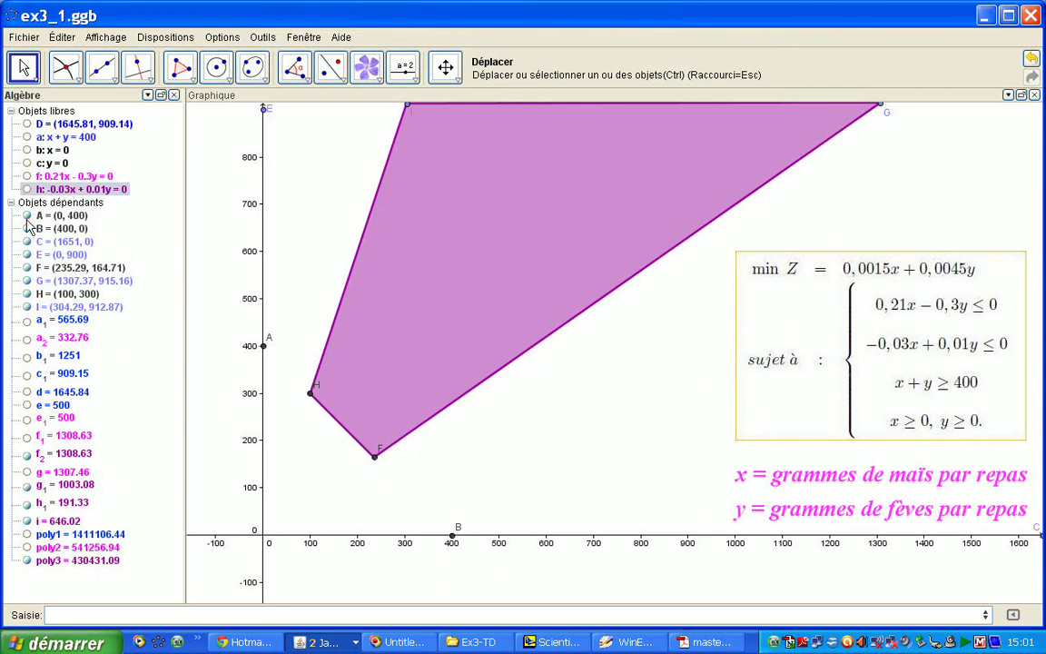
- Hide the points A, E and B, which lie outside the purple feasible region
left_click(27, 215)
left_click(27, 254)
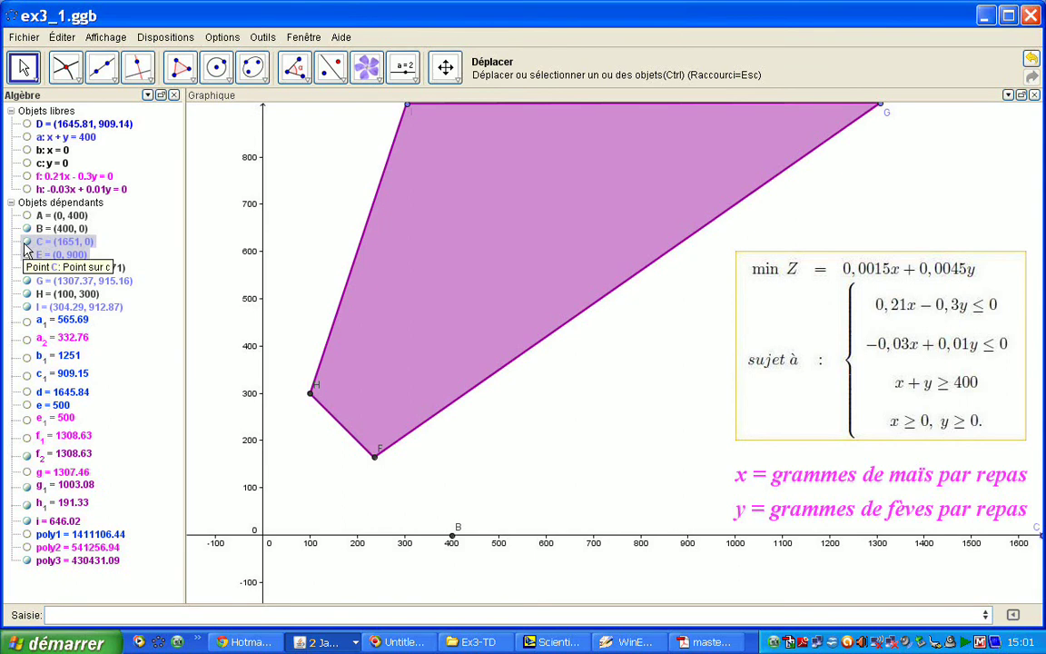
left_click(28, 230)
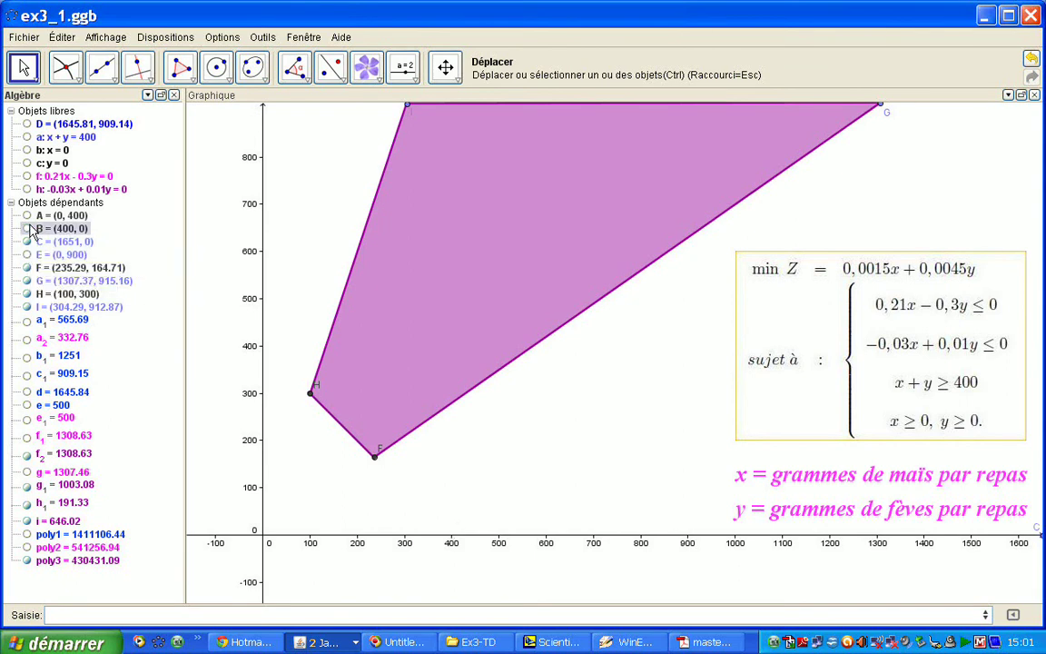
- Hide the points G and I at the upper corners of the purple feasible region
left_click(28, 282)
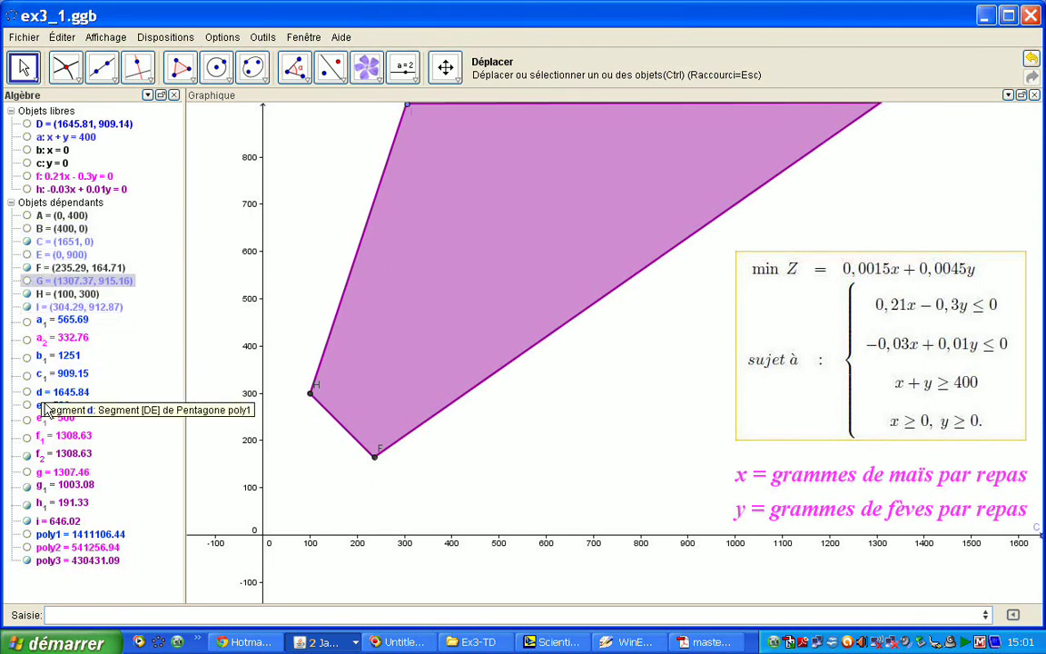
left_click(29, 308)
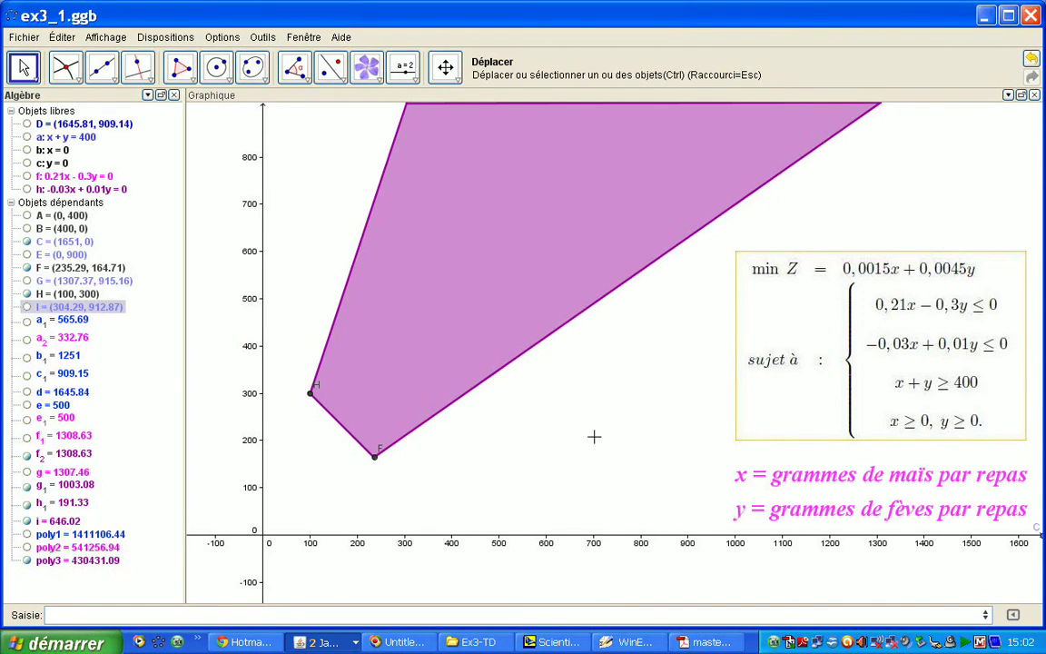
- Insert the text "Ensemble réalisable" in the graph below the purple region
left_click(261, 37)
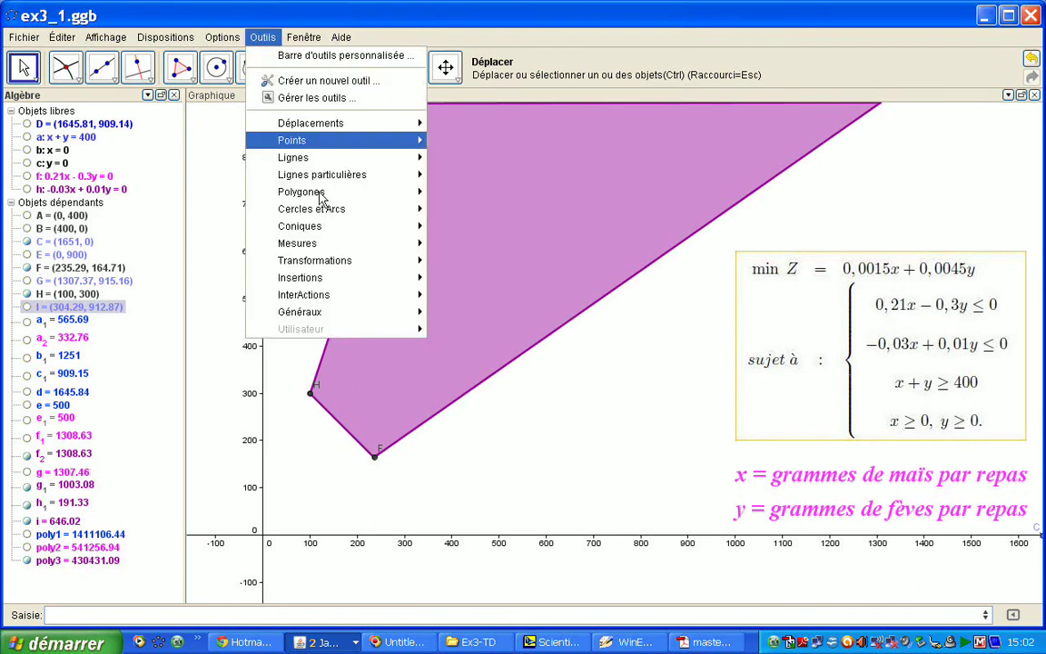
mouse_move(359, 278)
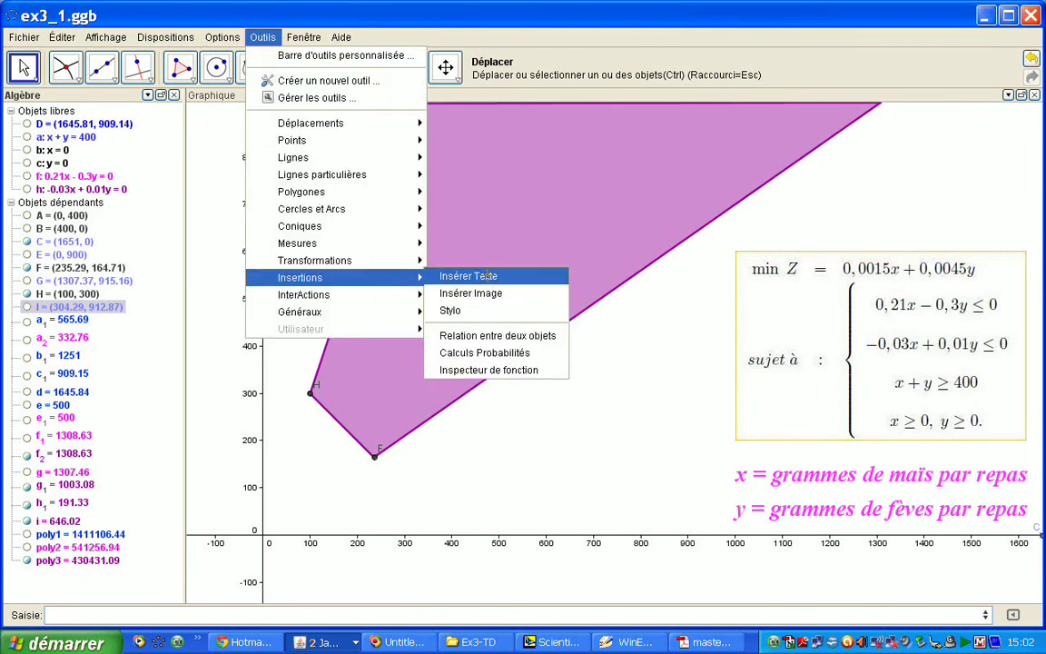
left_click(487, 275)
left_click(567, 426)
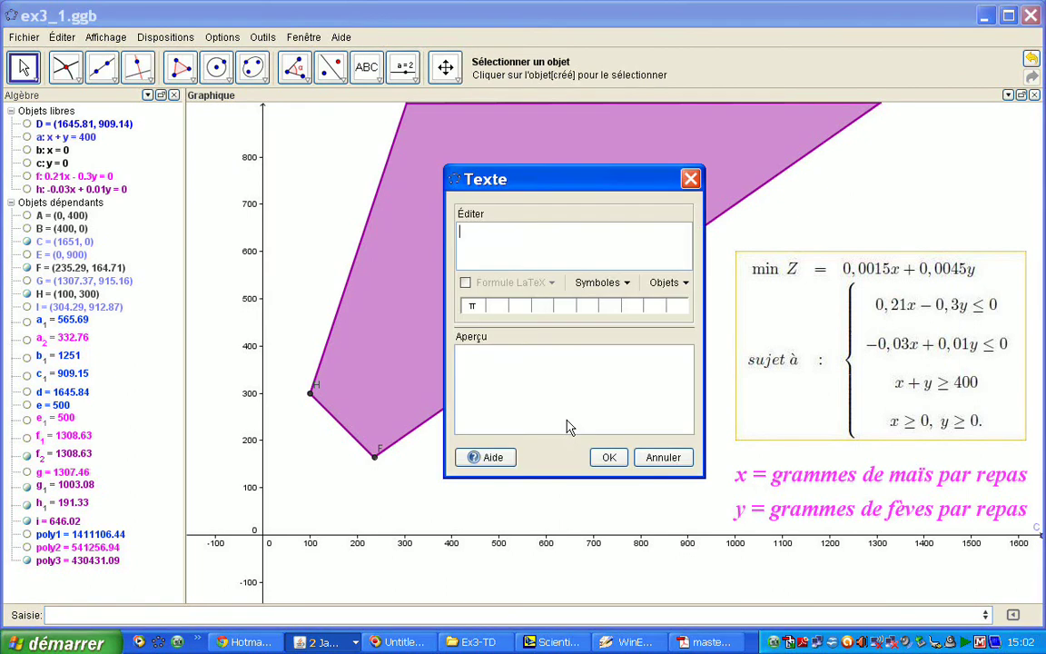
type("Ensemble ")
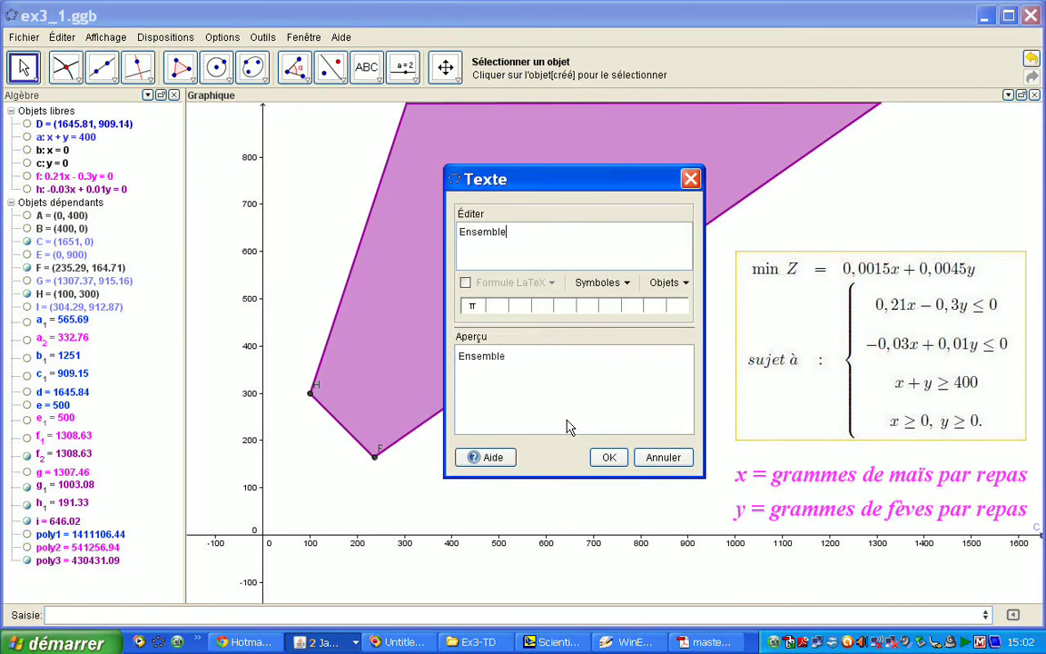
type("réalisable")
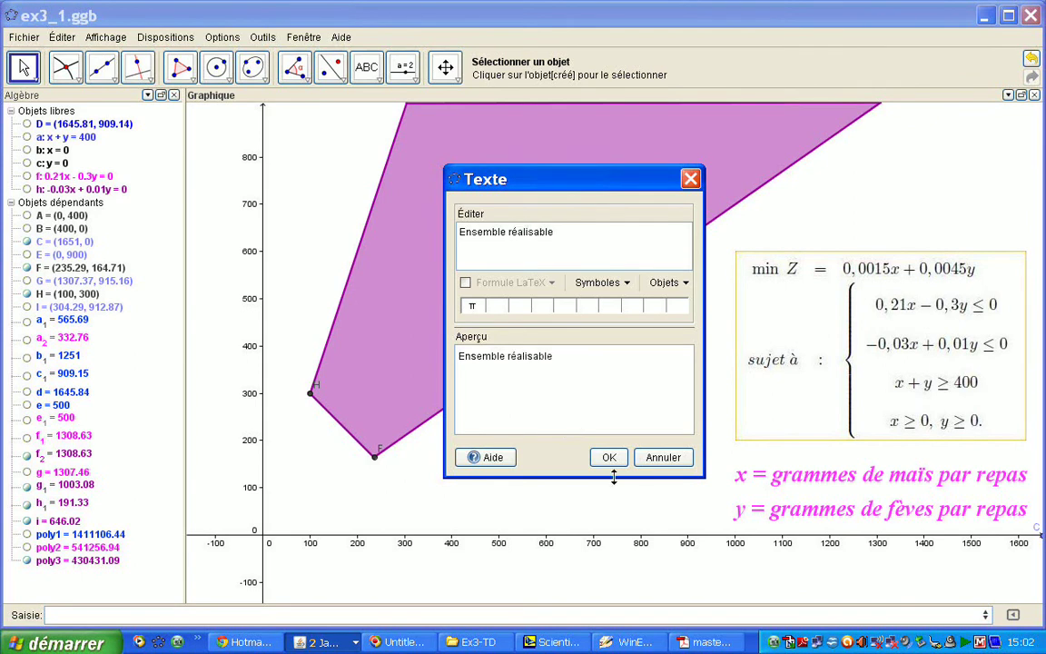
left_click(606, 461)
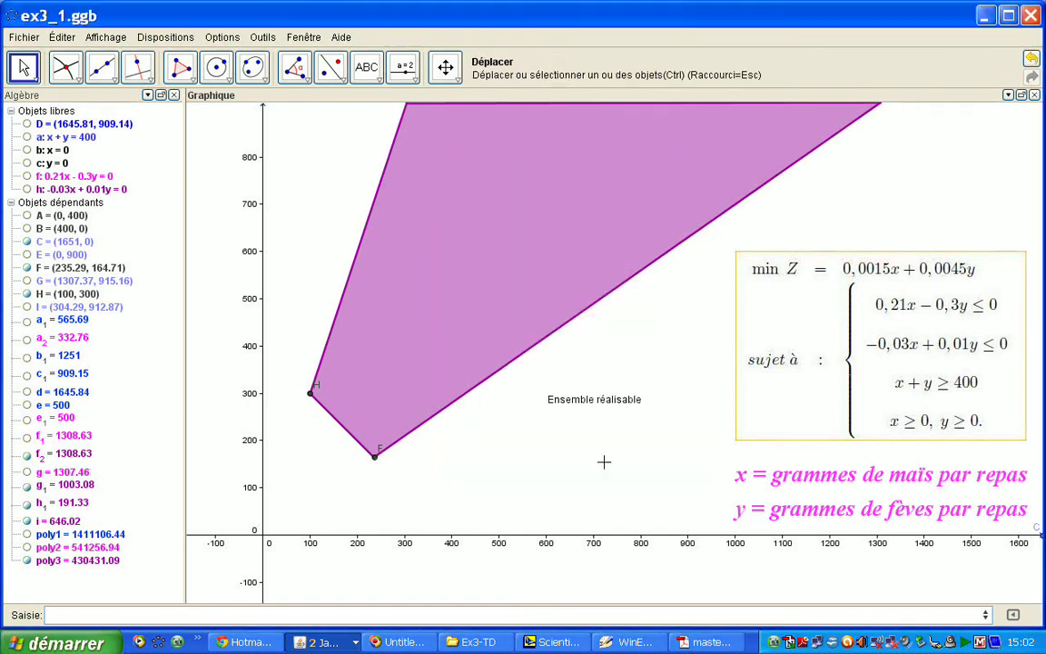
- Format the "Ensemble réalisable" text as bold italic Serif in size Moyenne
right_click(607, 400)
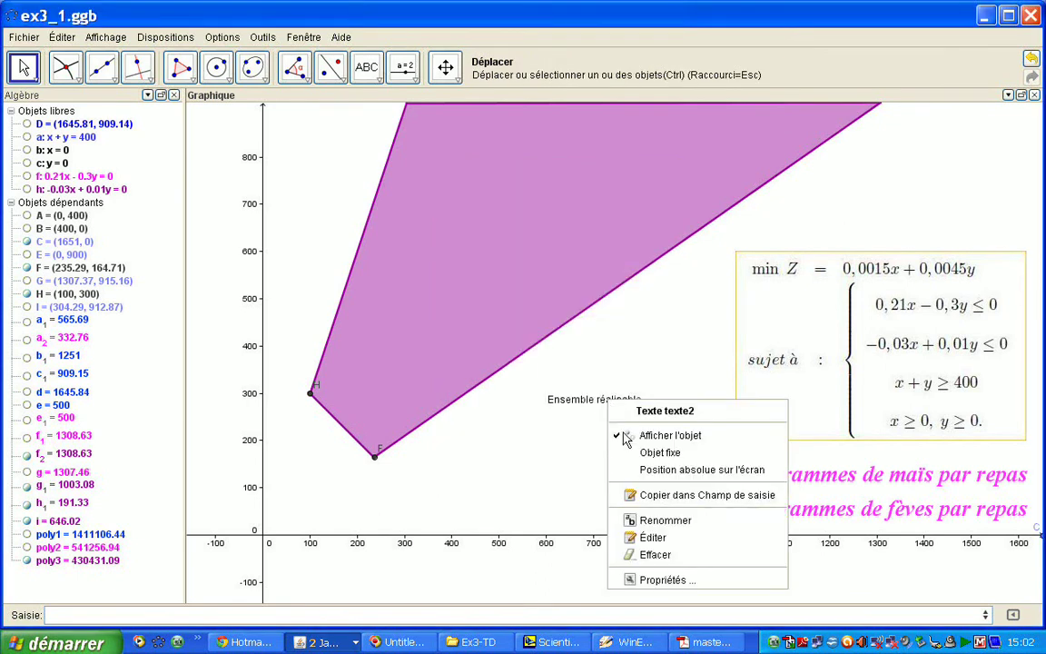
left_click(677, 579)
left_click(459, 164)
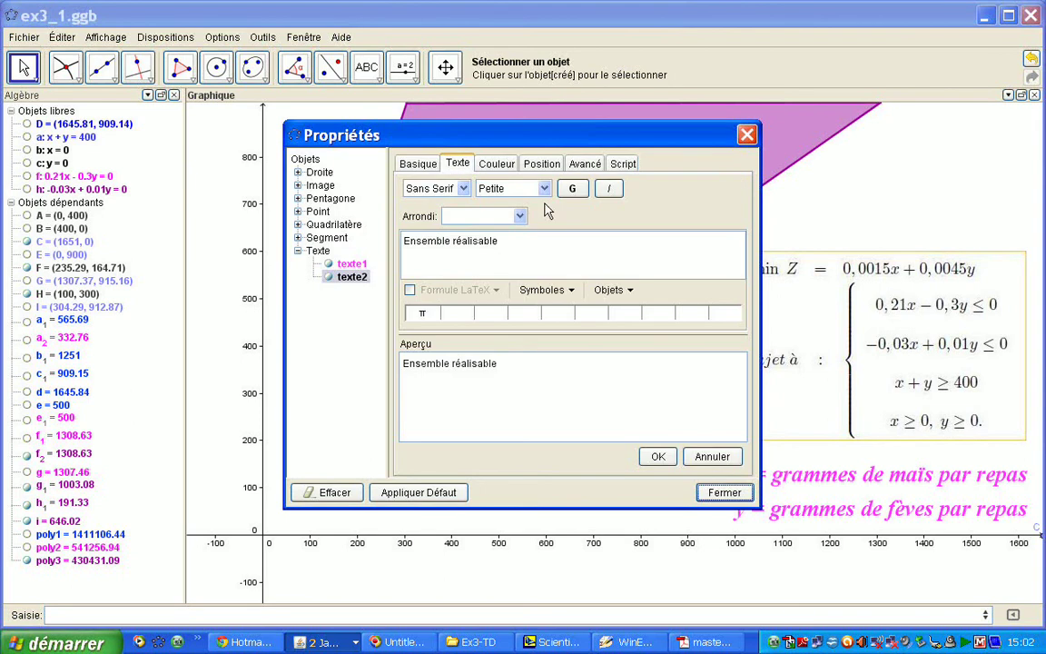
left_click(571, 188)
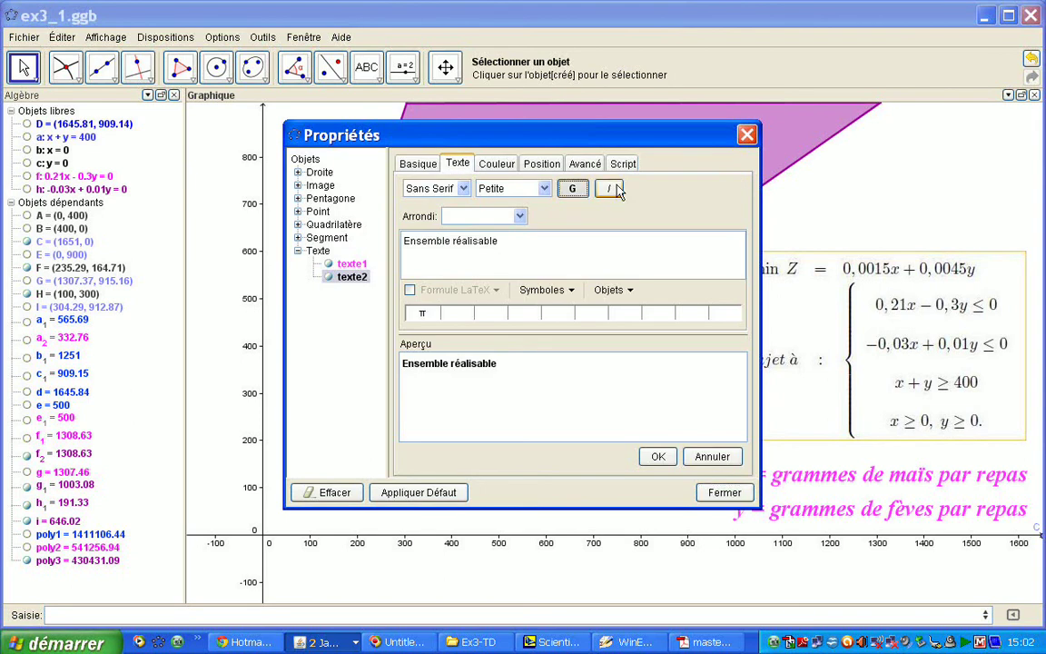
left_click(545, 189)
left_click(518, 251)
left_click(463, 189)
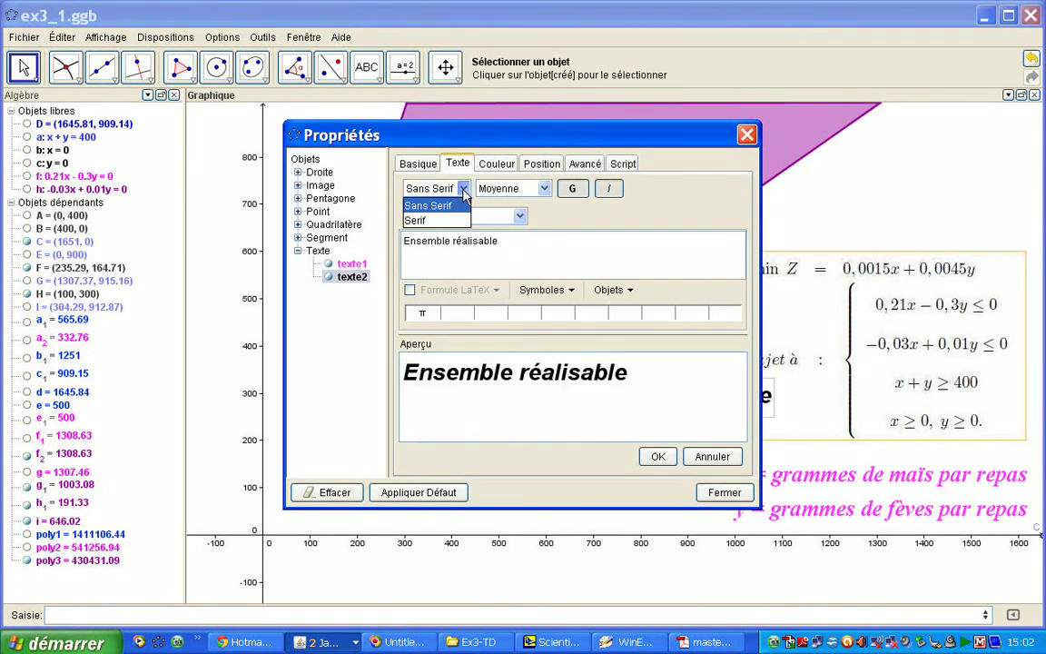
left_click(418, 218)
- Colour the "Ensemble réalisable" text yellow-green (204, 255, 0) and move it inside the purple feasible region
left_click(502, 168)
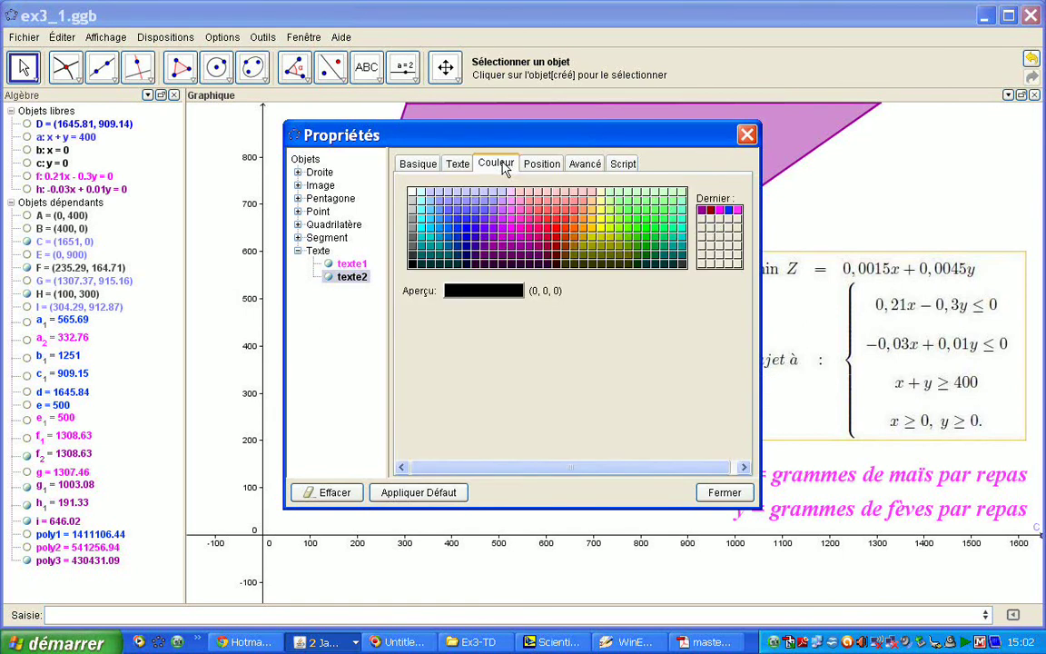
left_click(616, 238)
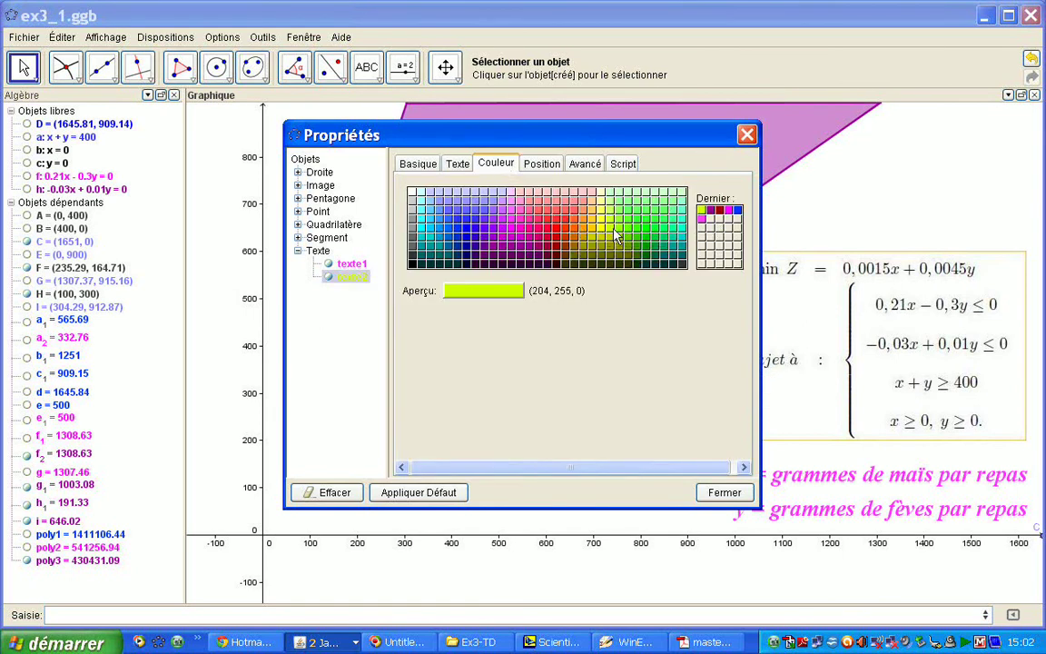
left_click(724, 492)
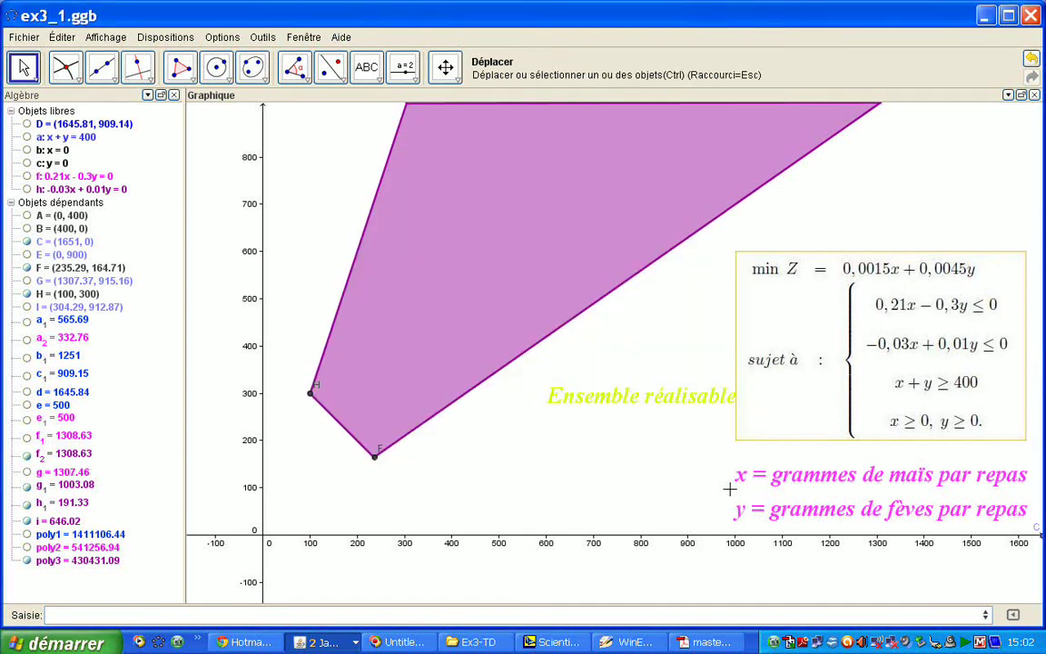
left_click_drag(610, 354, 556, 176)
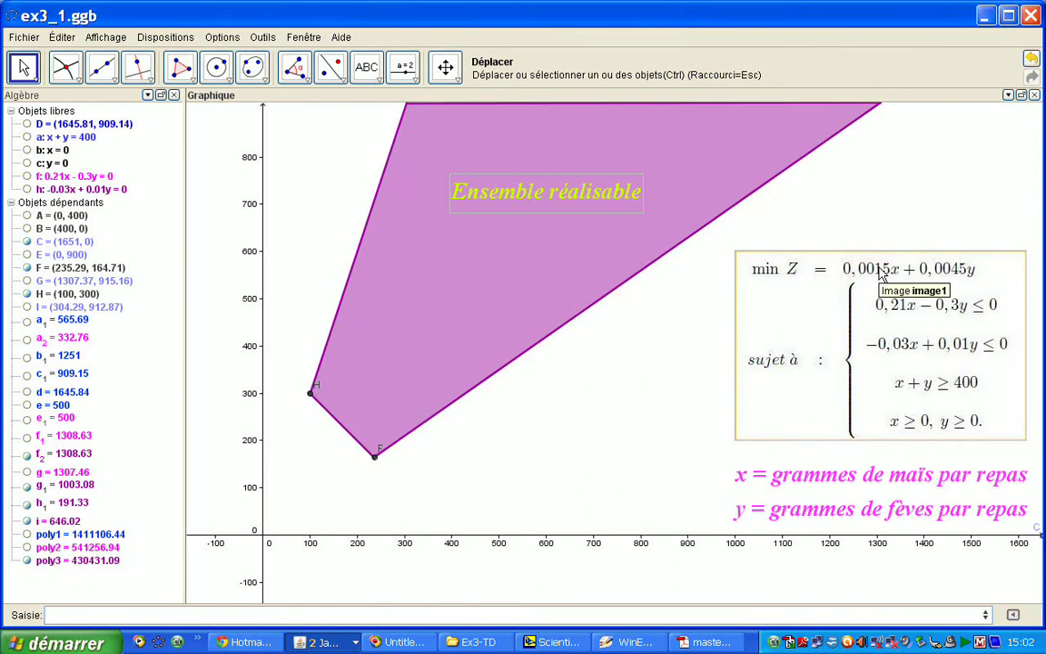
- Create a number slider named z below the region, with interval -5 to 5 and increment 0.1
left_click(403, 67)
left_click(543, 487)
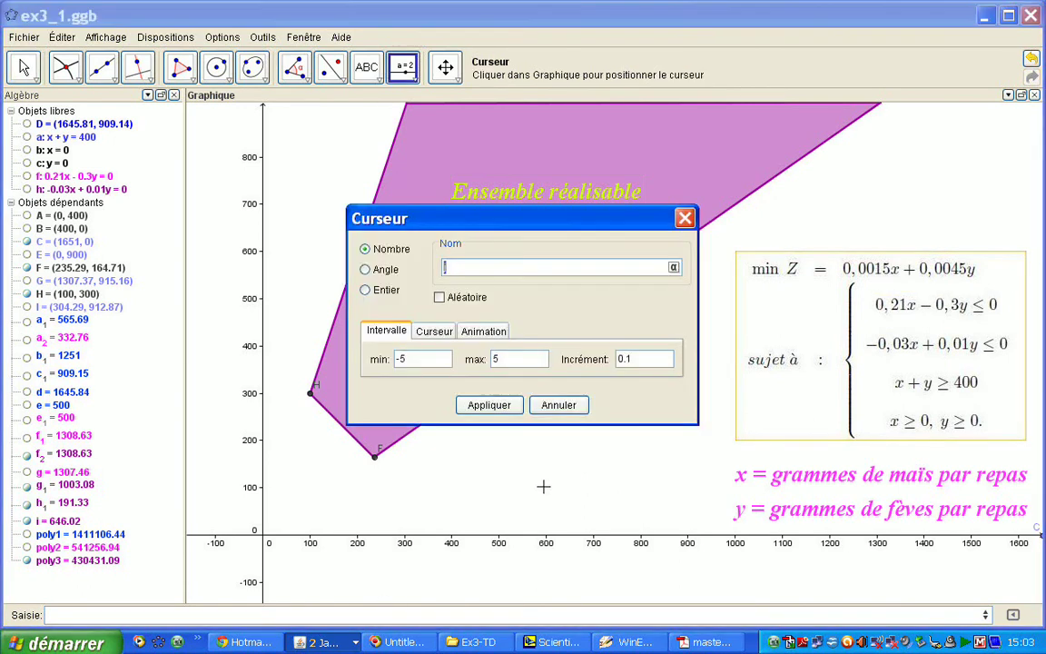
type("z")
key("Return")
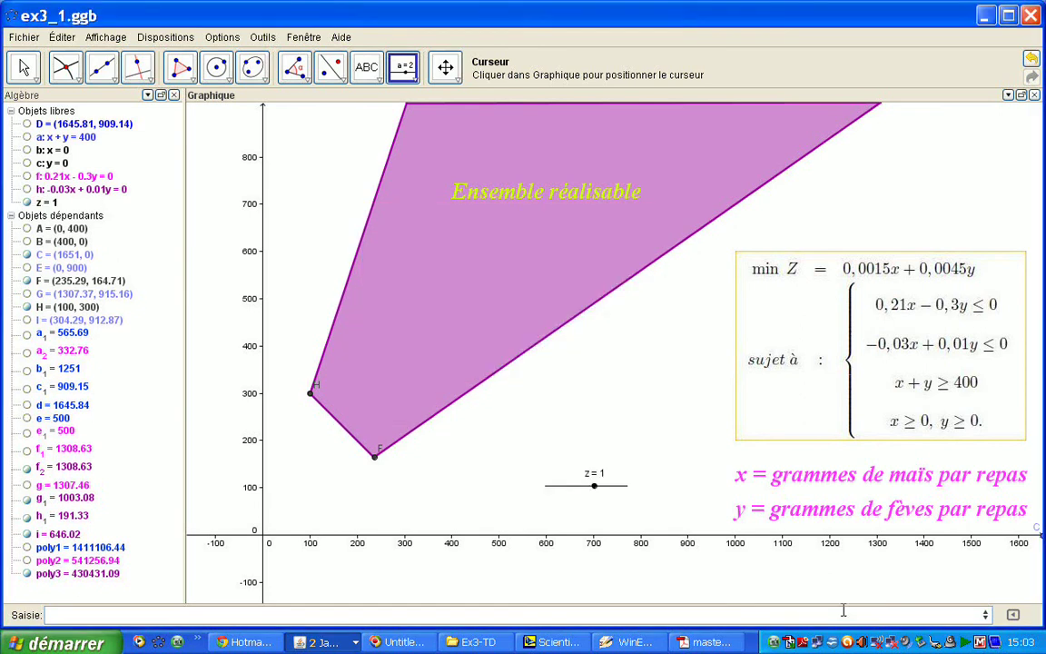
- Try to enter the objective line as 0,0015x+0,0045y=z with decimal commas
left_click(303, 613)
type("0,0015x+0,0045y=z")
key("Return")
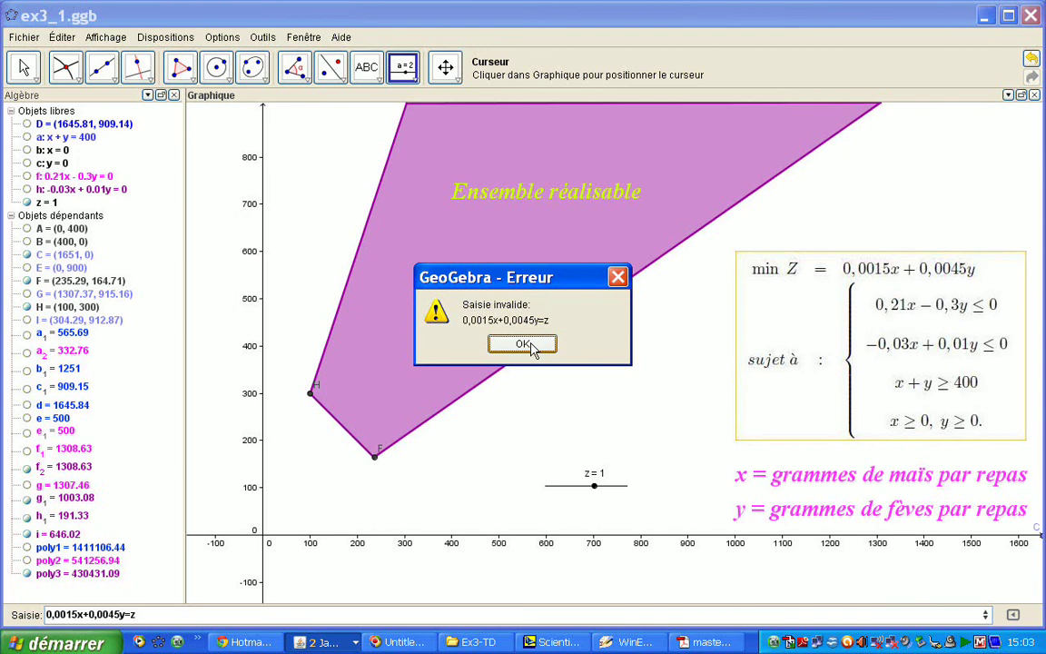
key("Return")
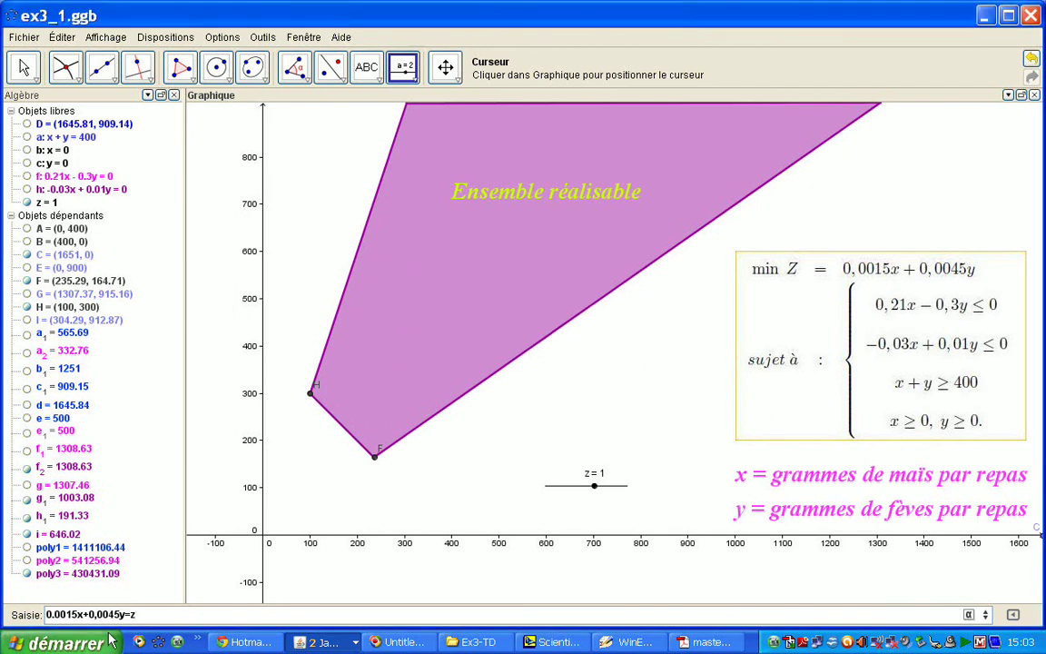
- Replace the decimal commas with points and plot the objective line 0.0015x+0.0045y=z
key("Right")
key("Right")
key("Right")
key("Right")
key("Right")
key("Right")
key("Delete")
type(".")
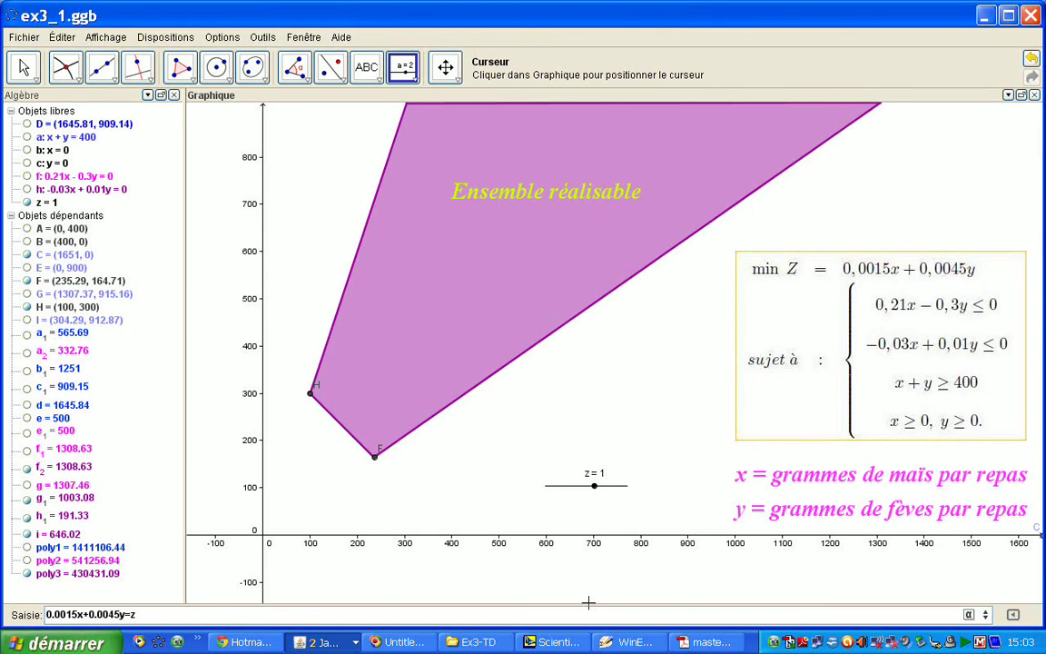
type(".")
key("Return")
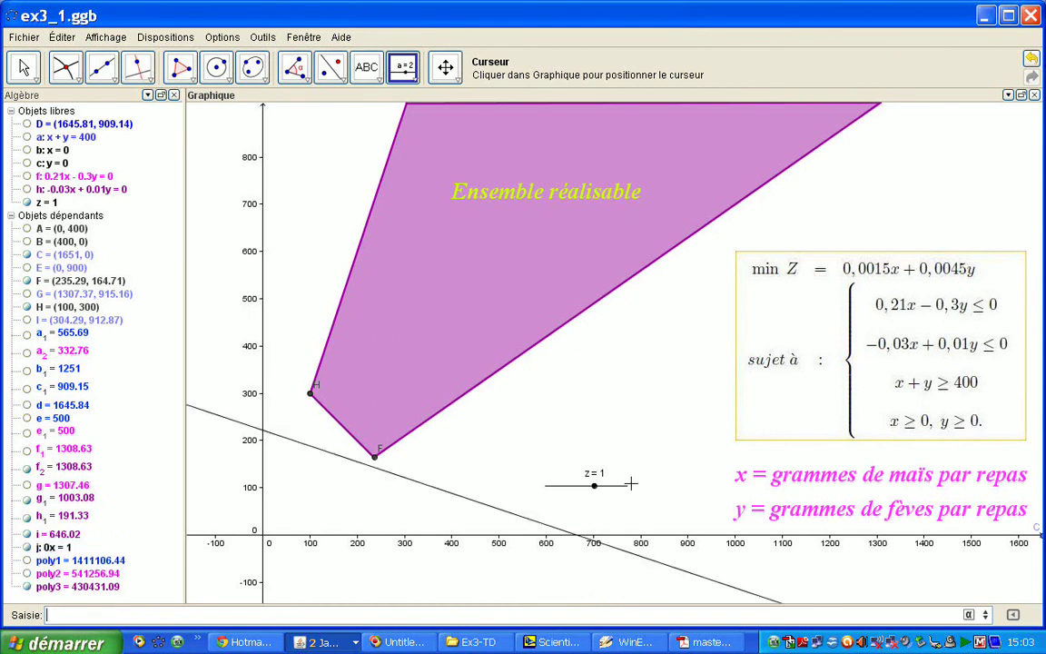
- Set the slider z to 0.9 to shift the objective line
mouse_move(596, 489)
left_mouse_down()
mouse_move(581, 490)
mouse_move(637, 491)
mouse_move(595, 501)
left_mouse_up()
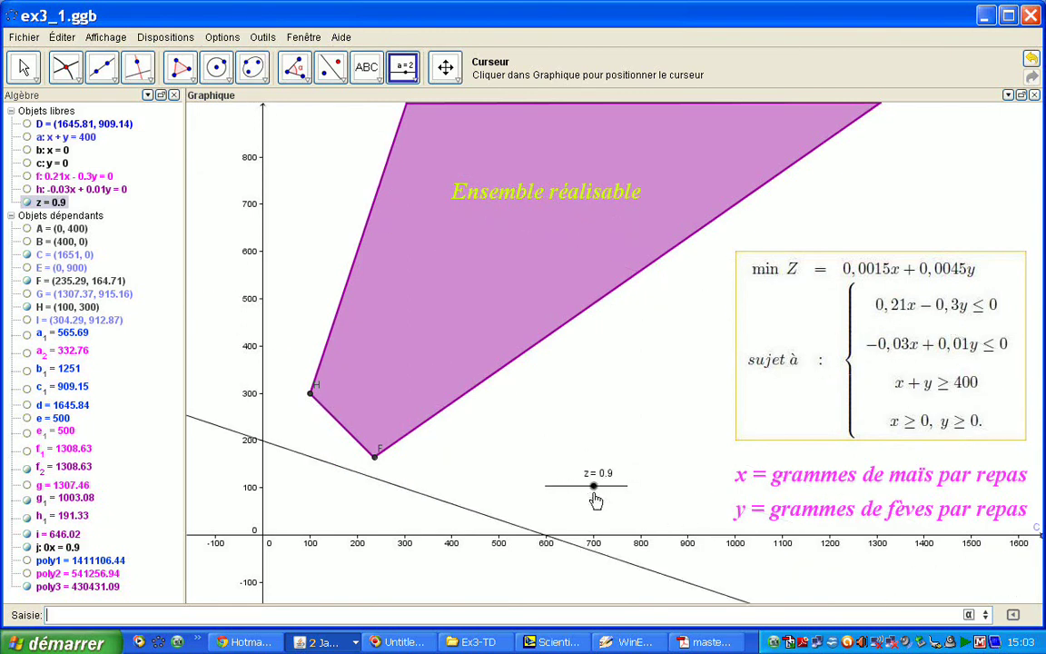